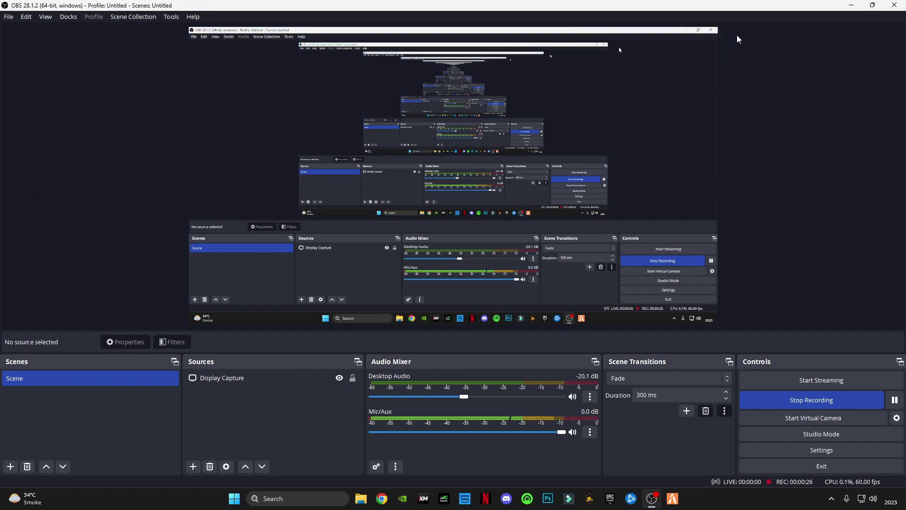
# Minimize the OBS recording window and open the Windows Run dialog.
pyautogui.click(852, 6)
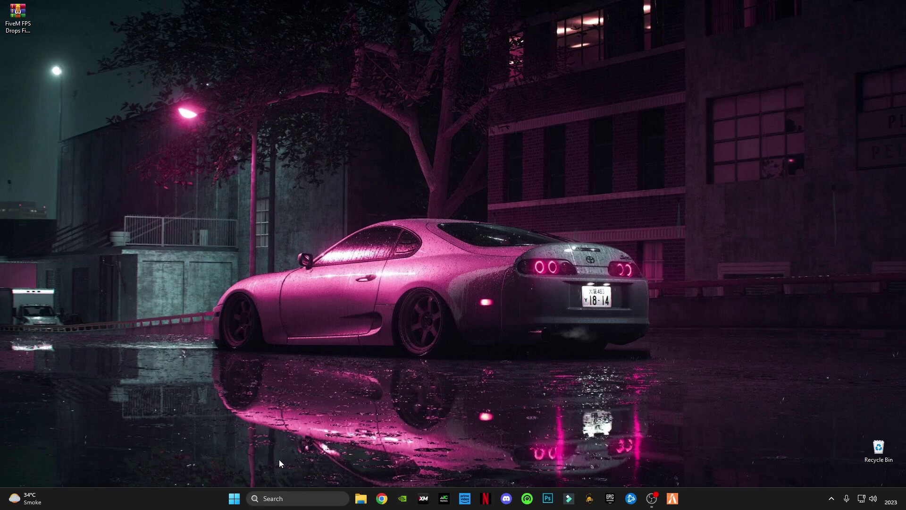
pyautogui.press('super+r')
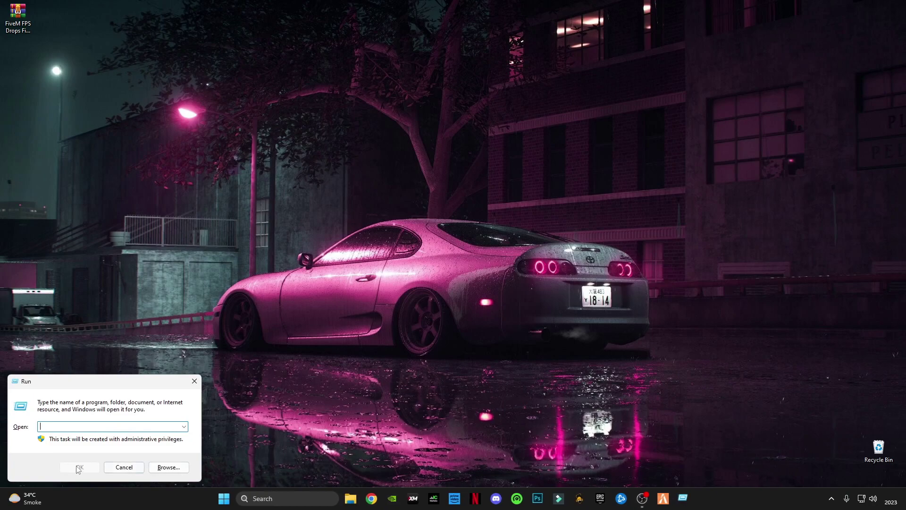
pyautogui.click(283, 499)
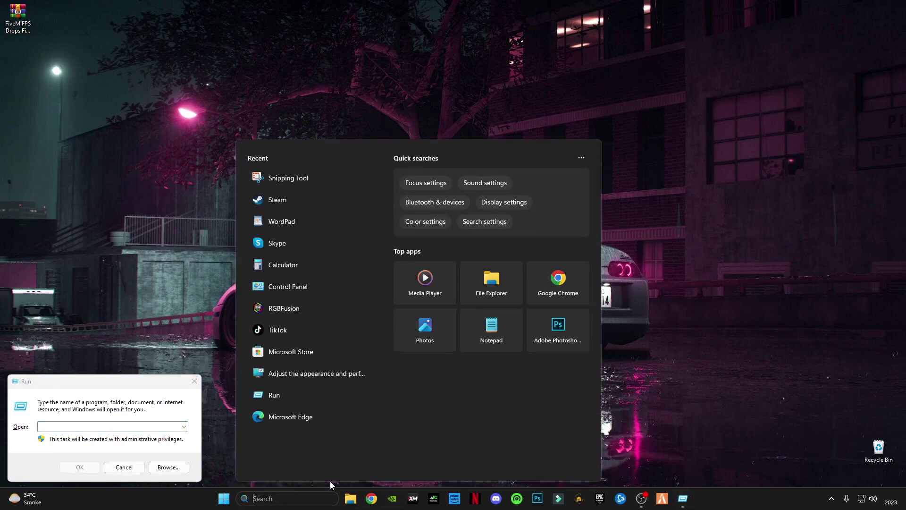
pyautogui.write('run')
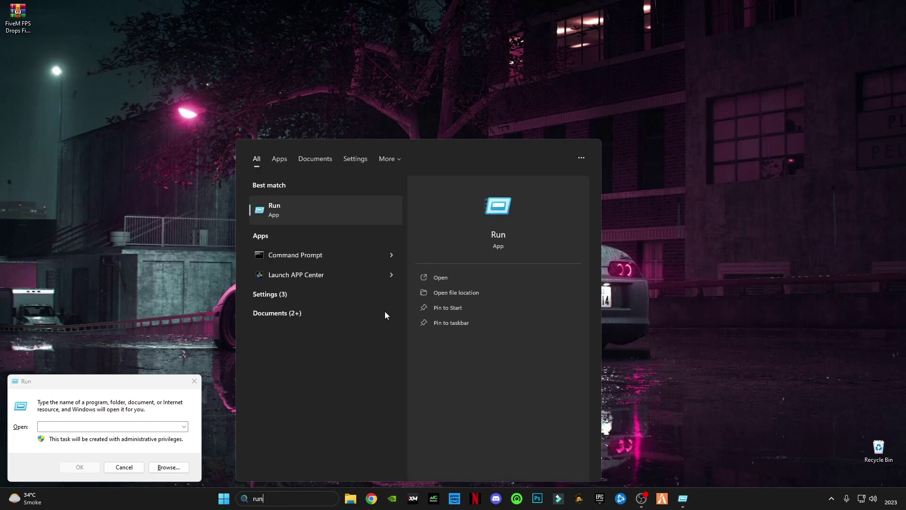
pyautogui.rightClick(286, 210)
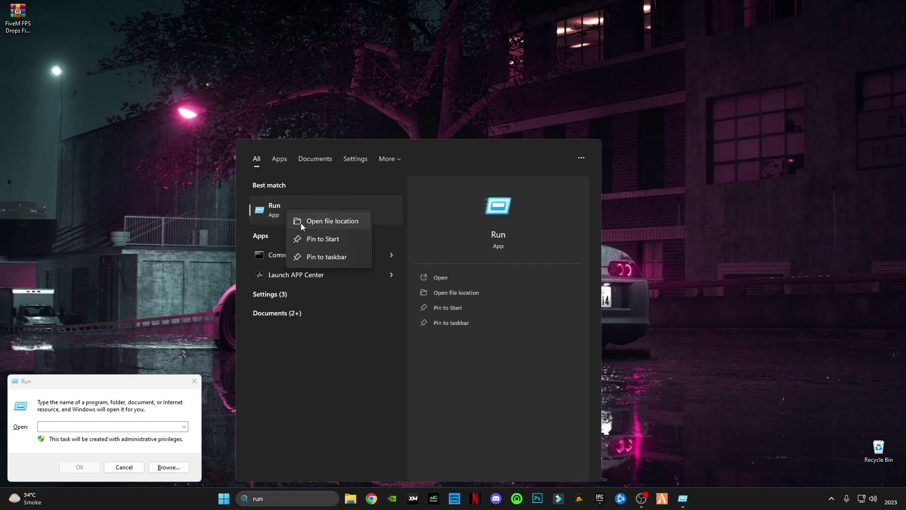
pyautogui.click(199, 209)
# Open the Windows Temp folder by running temp.
pyautogui.click(82, 426)
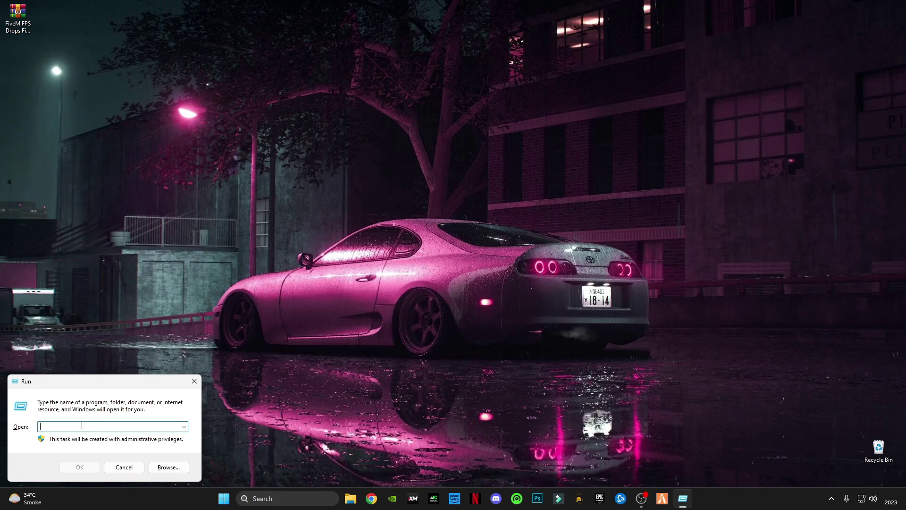
pyautogui.write('temp')
pyautogui.press('Return')
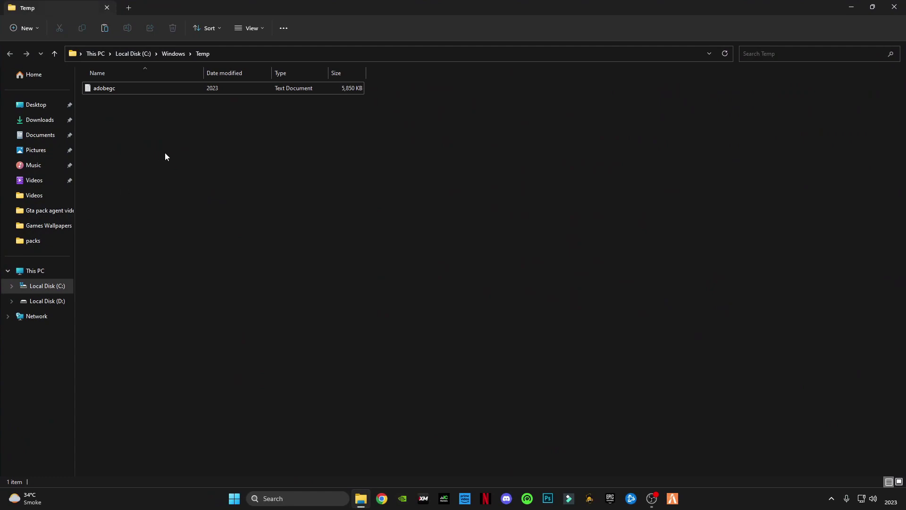
# Try to delete everything in the Windows Temp folder, cancel for the file in use, and close the folder.
pyautogui.hotkey('ctrl', 'a')
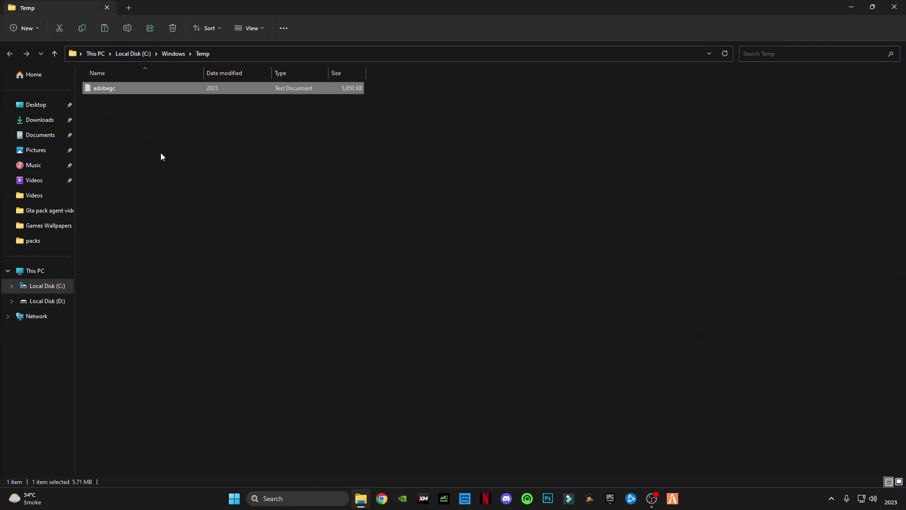
pyautogui.press('Delete')
pyautogui.press('Return')
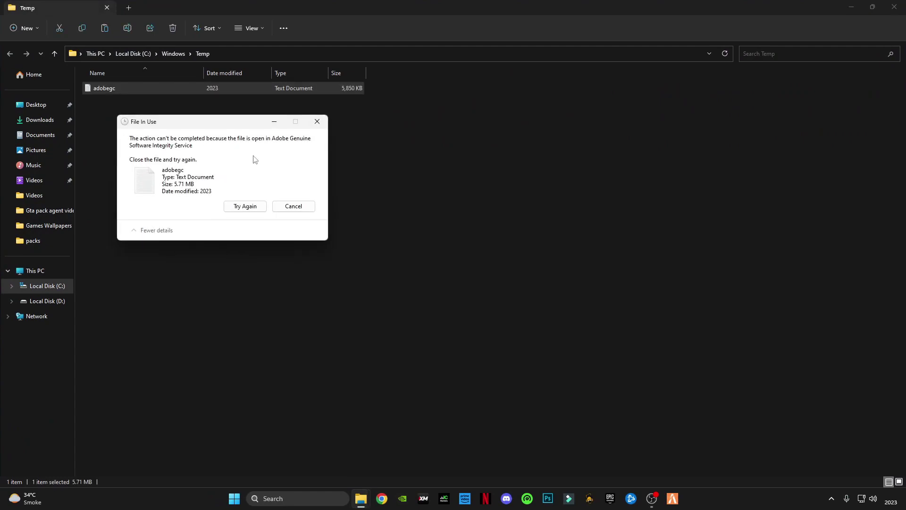
pyautogui.click(241, 207)
pyautogui.click(290, 207)
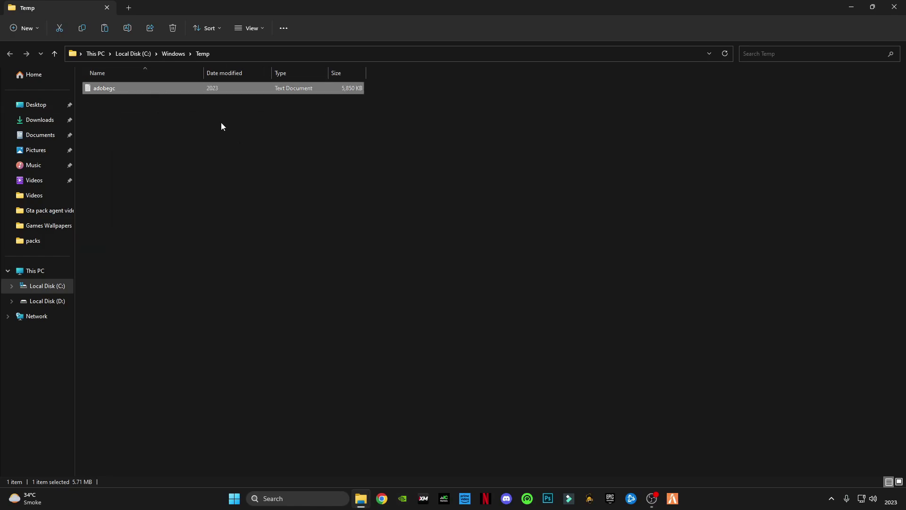
pyautogui.click(894, 7)
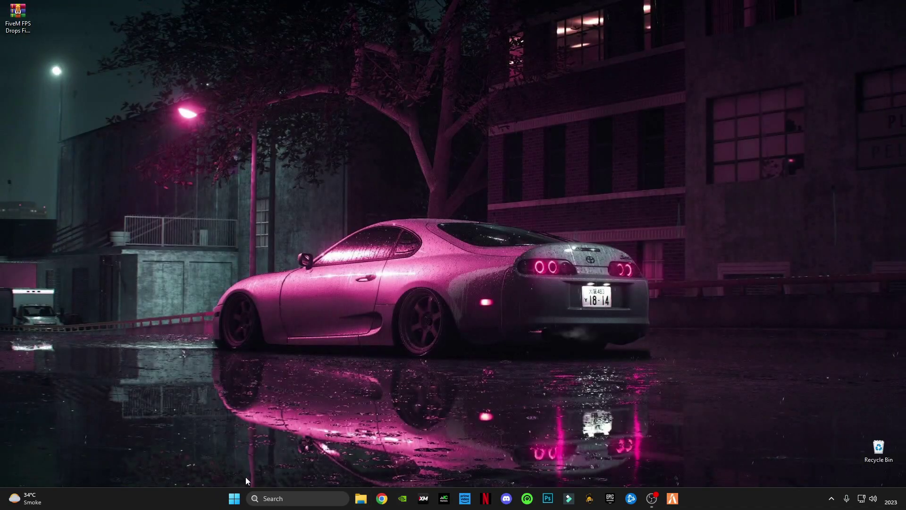
# Open the user's AppData Local Temp folder by running %temp%.
pyautogui.press('super+r')
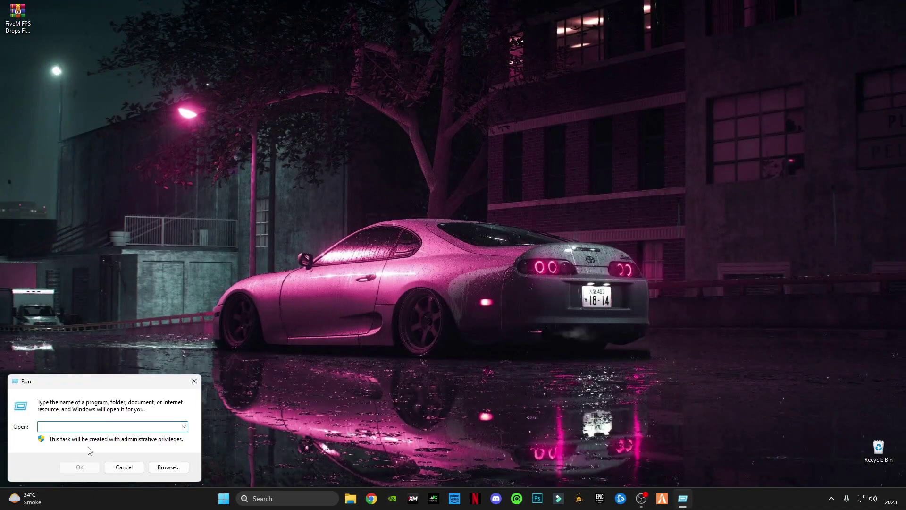
pyautogui.write('%tem')
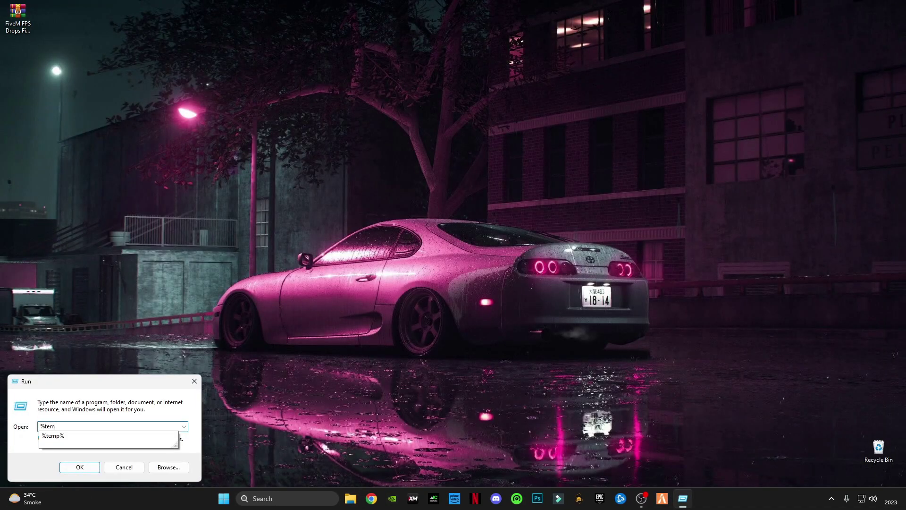
pyautogui.write('p%')
pyautogui.press('Return')
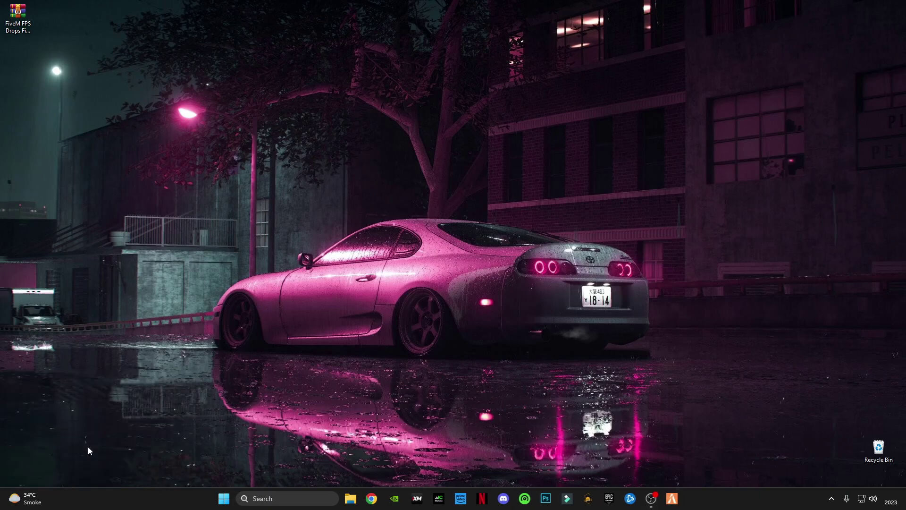
# Delete all items in the user's AppData Local Temp folder and return to the desktop.
pyautogui.click(97, 367)
pyautogui.hotkey('ctrl', 'a')
pyautogui.press('Delete')
pyautogui.press('Return')
pyautogui.click(418, 203)
pyautogui.click(475, 216)
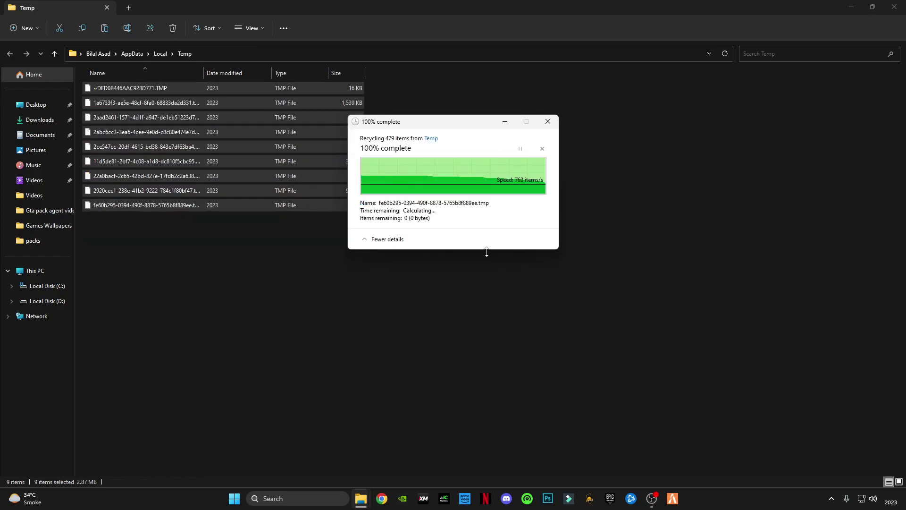
pyautogui.press('super+d')
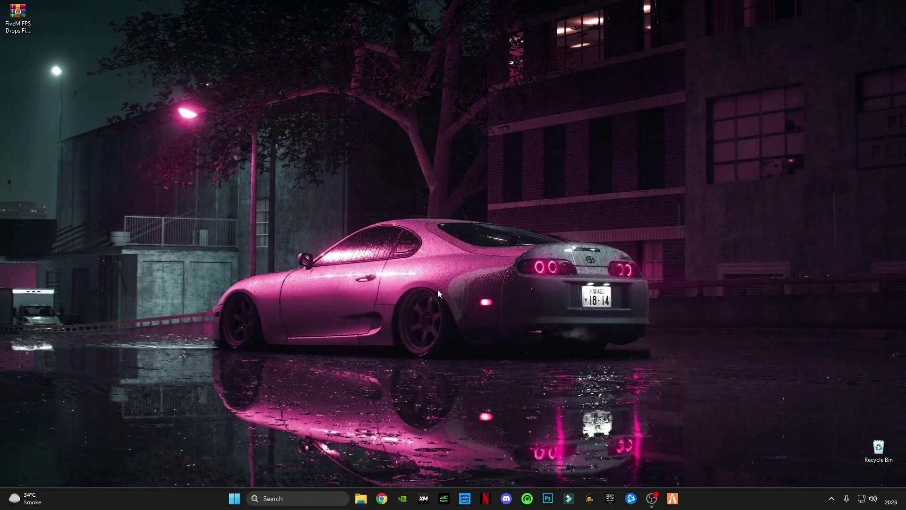
# Open the Windows Prefetch folder by running prefetch, check it for files, and close it.
pyautogui.press('super+r')
pyautogui.write('p')
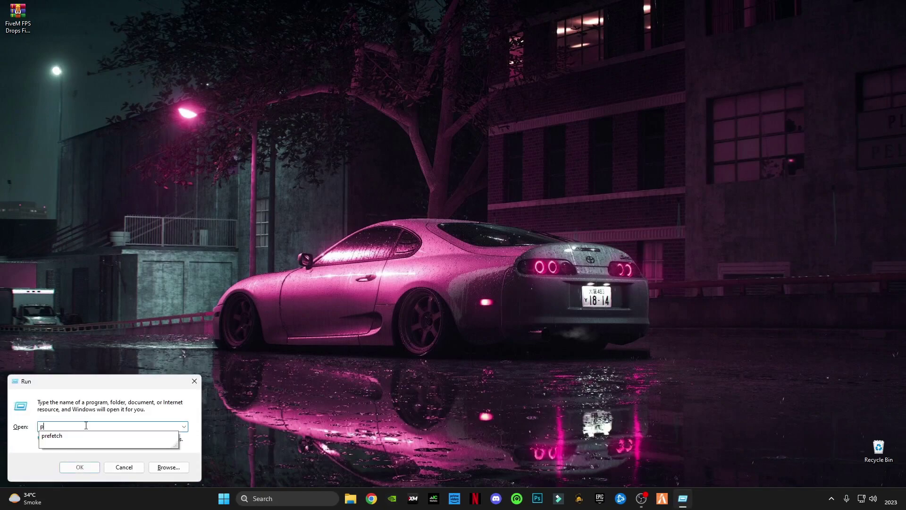
pyautogui.write('refetch')
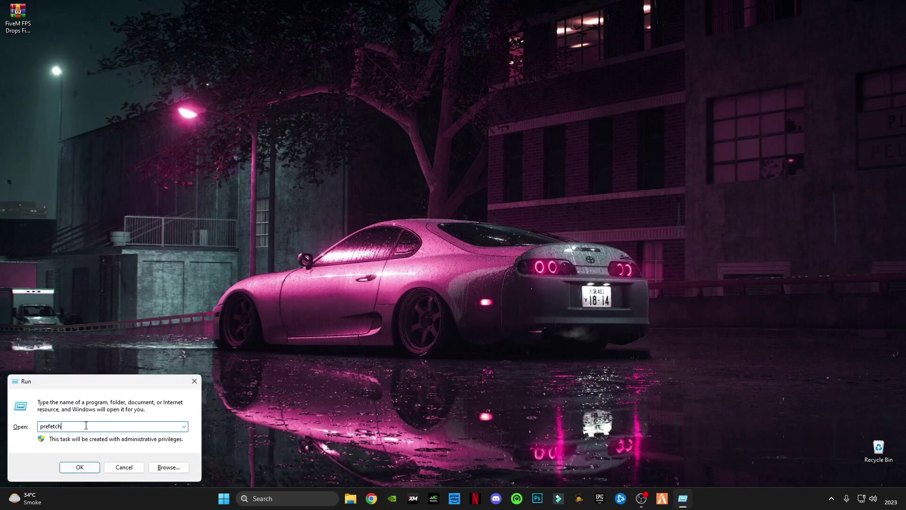
pyautogui.press('Return')
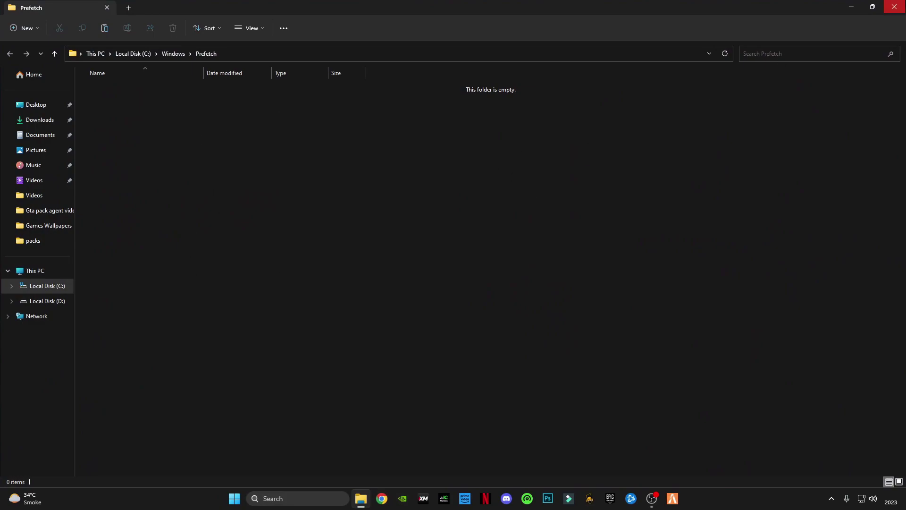
pyautogui.click(893, 6)
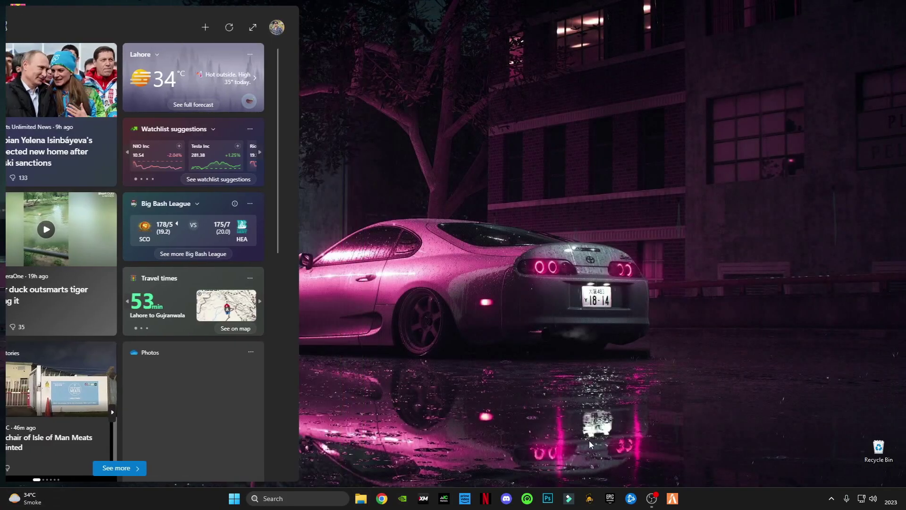
# Empty the Recycle Bin and confirm the permanent deletion.
pyautogui.rightClick(874, 449)
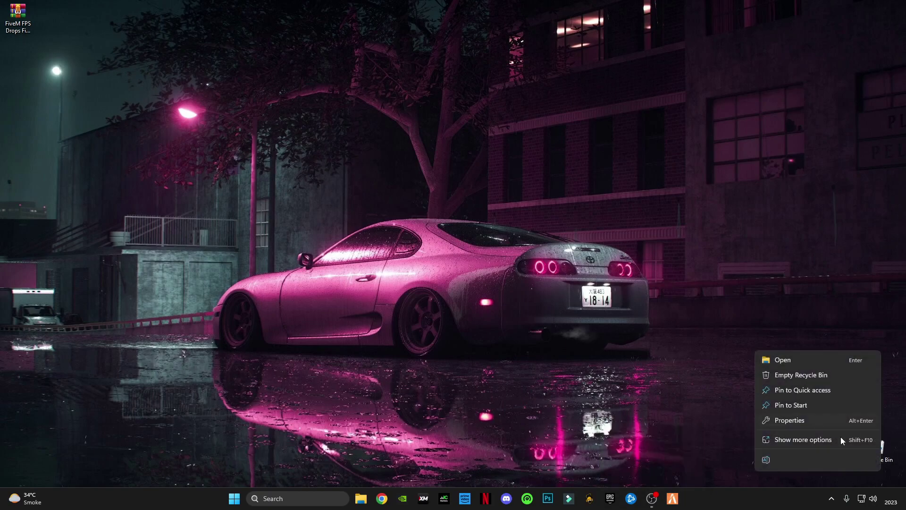
pyautogui.click(824, 375)
pyautogui.click(505, 259)
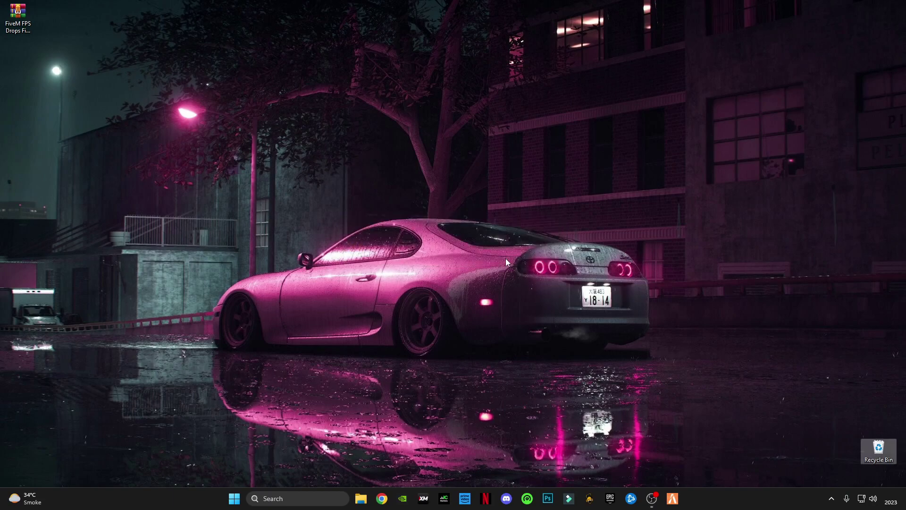
pyautogui.click(568, 322)
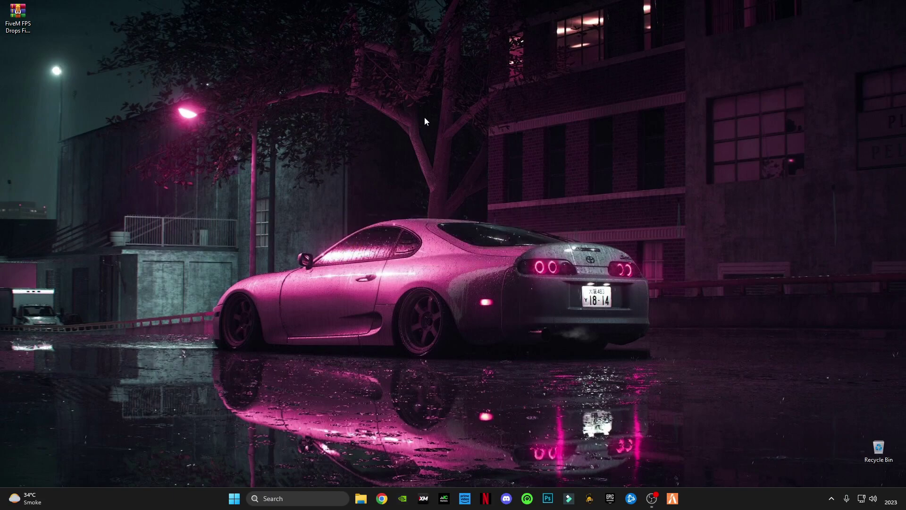
# Open the NVIDIA Control Panel from the desktop to its Manage 3D Settings page.
pyautogui.rightClick(478, 175)
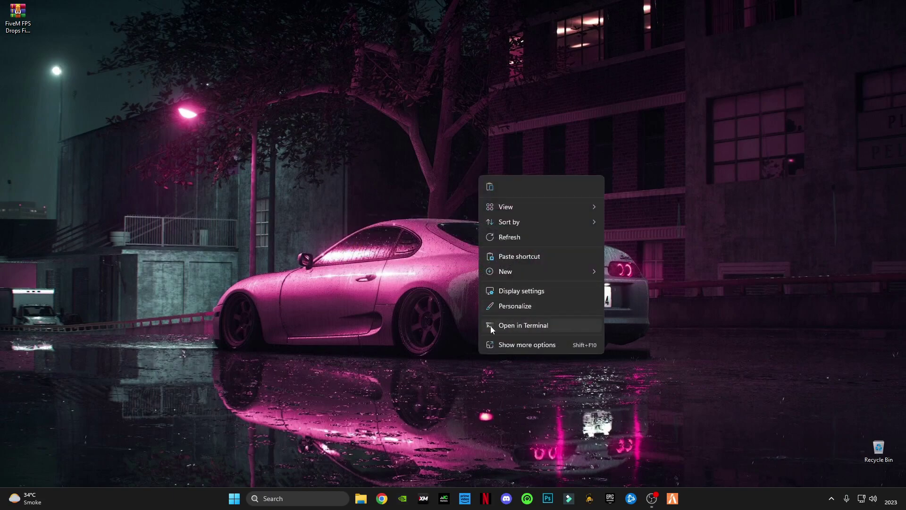
pyautogui.click(505, 348)
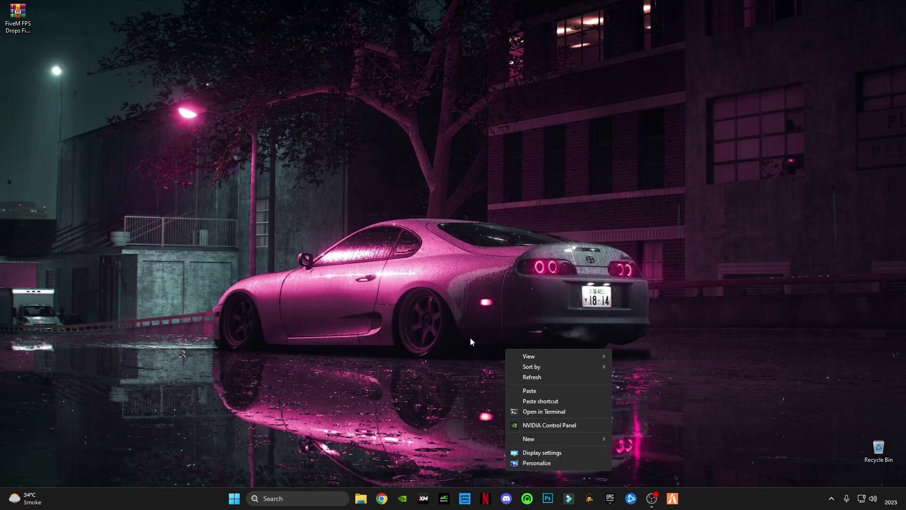
pyautogui.click(541, 430)
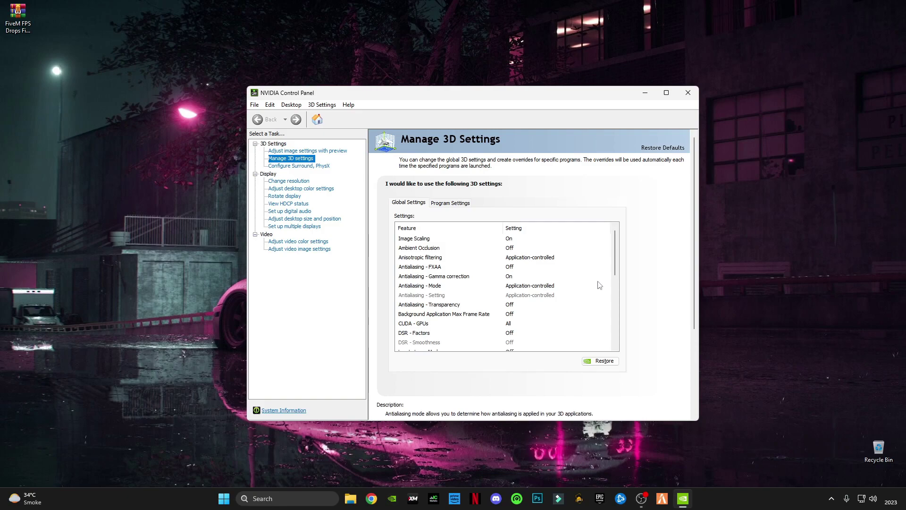
# Set Max Frame Rate to Off in the global 3D settings.
pyautogui.scroll(-2, 615, 276)
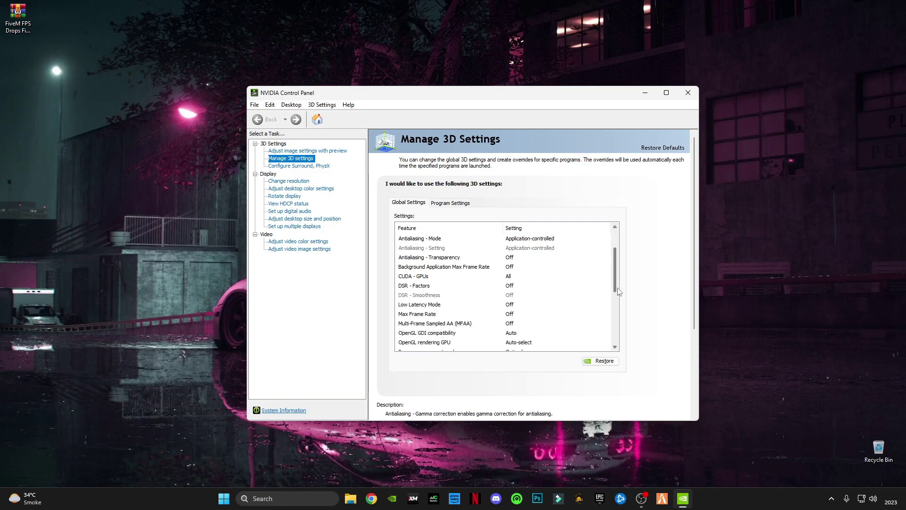
pyautogui.click(426, 314)
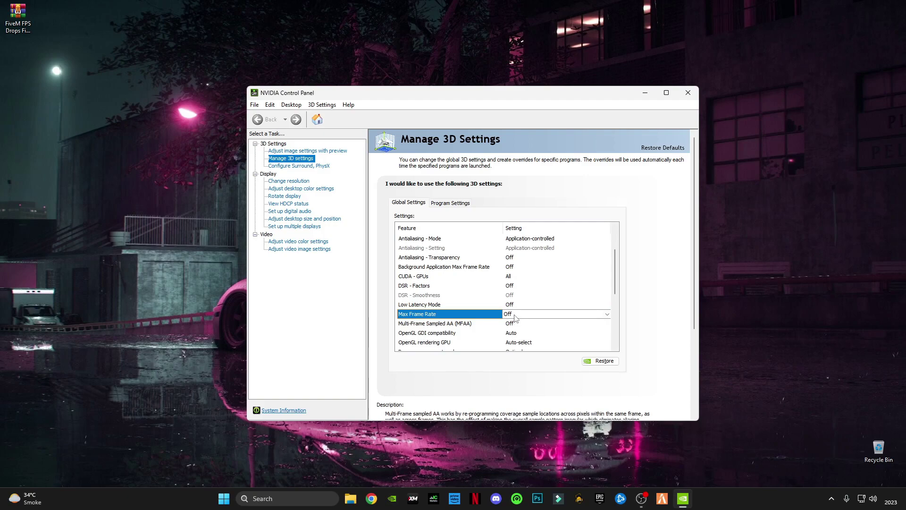
pyautogui.click(515, 315)
pyautogui.click(515, 314)
pyautogui.click(515, 315)
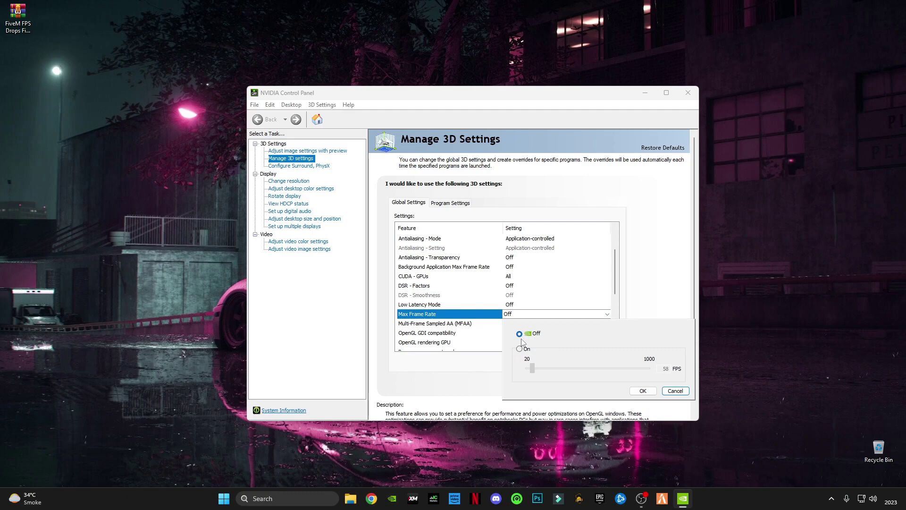
pyautogui.click(642, 391)
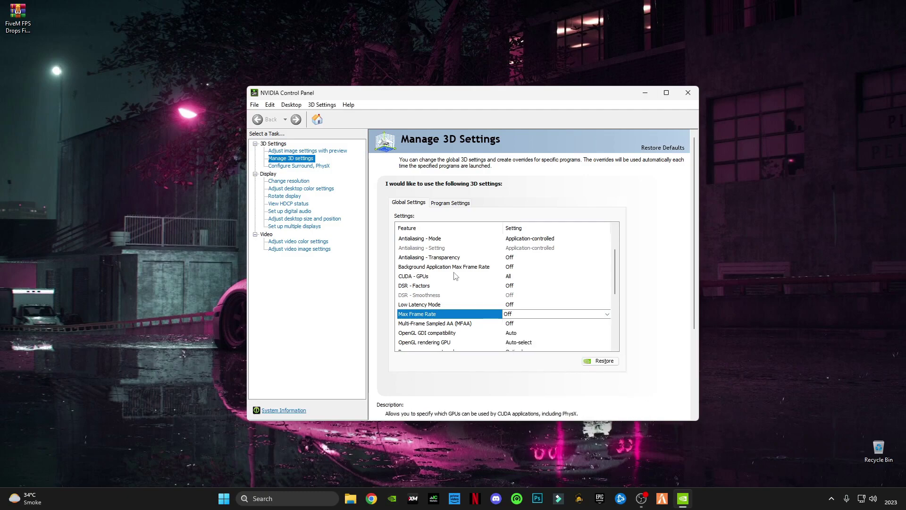
# Add the upper FiveM Game subprocess entry from the recently used programs to the per-program 3D settings.
pyautogui.click(444, 206)
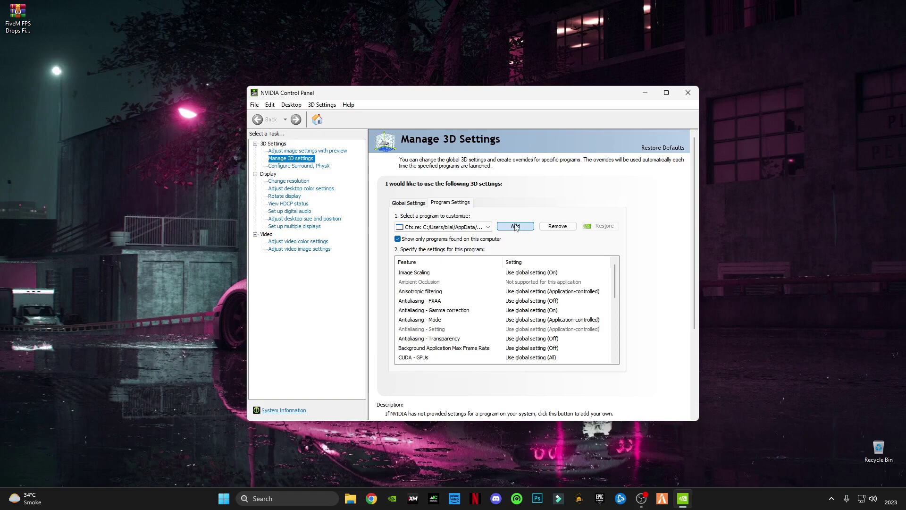
pyautogui.click(515, 226)
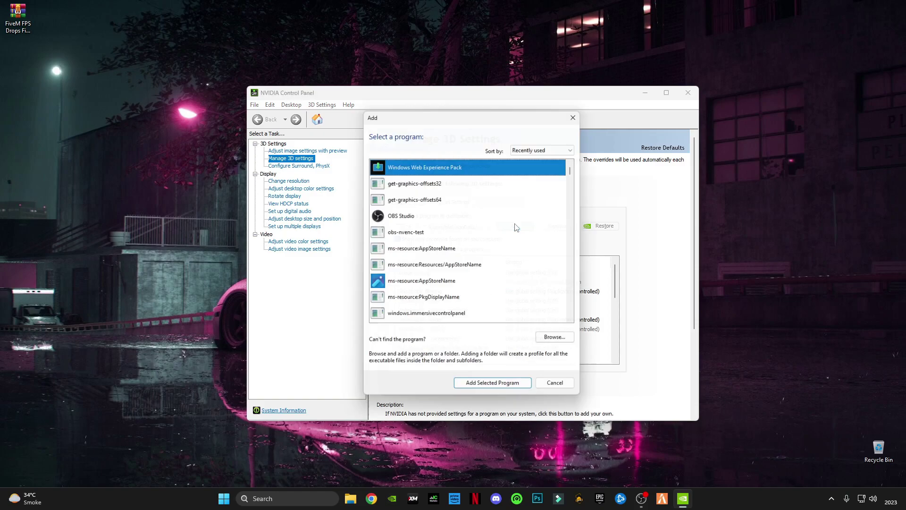
pyautogui.scroll(-3, 475, 214)
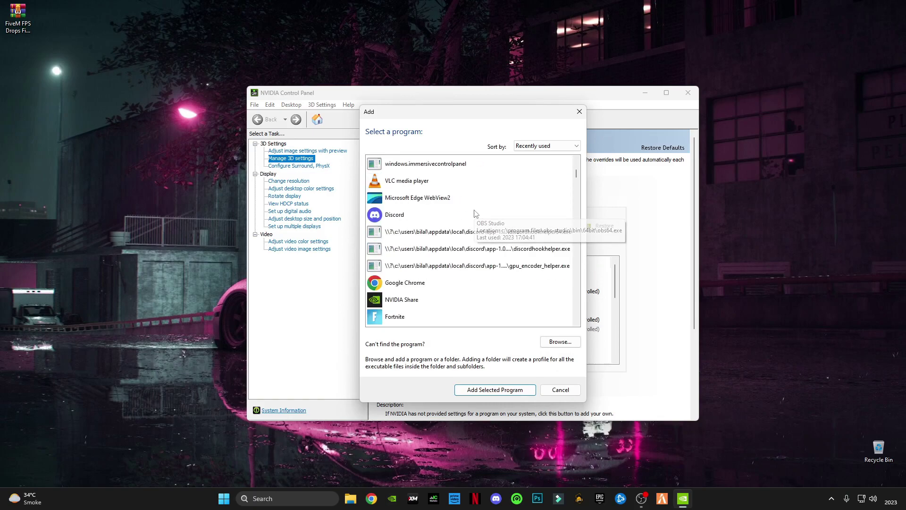
pyautogui.scroll(1, 475, 214)
pyautogui.scroll(-8, 475, 214)
pyautogui.scroll(-12, 475, 213)
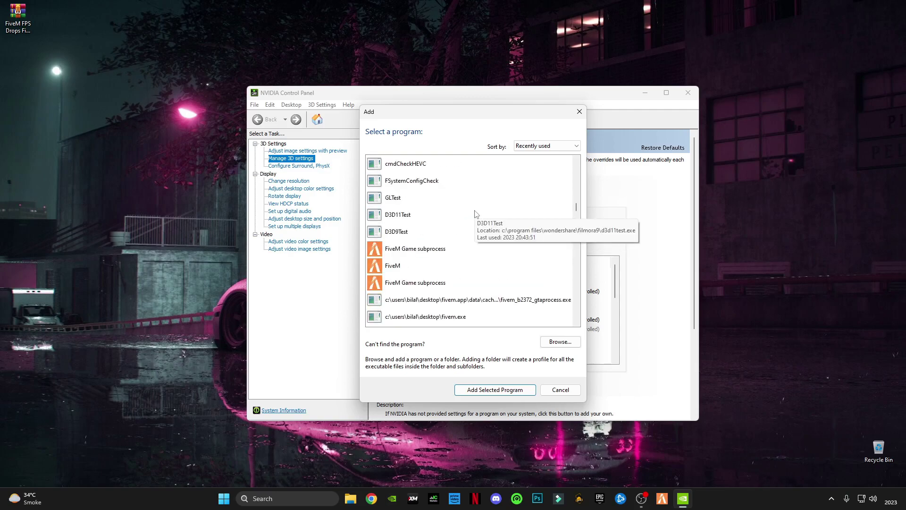
pyautogui.click(444, 249)
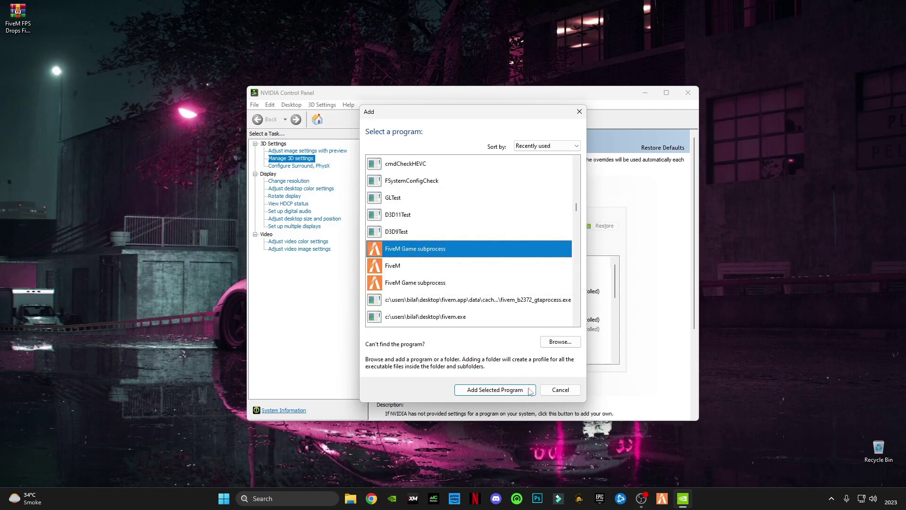
pyautogui.click(486, 390)
# Review the selected program's 3D settings down to the Vulkan/OpenGL present method, and close the NVIDIA Control Panel.
pyautogui.scroll(-2, 527, 320)
pyautogui.scroll(-1, 526, 320)
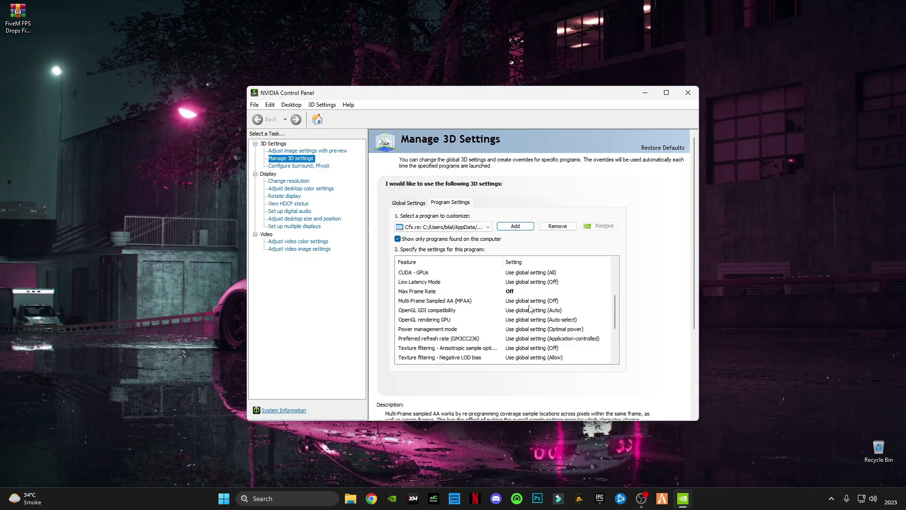
pyautogui.scroll(-3, 581, 340)
pyautogui.scroll(-1, 676, 400)
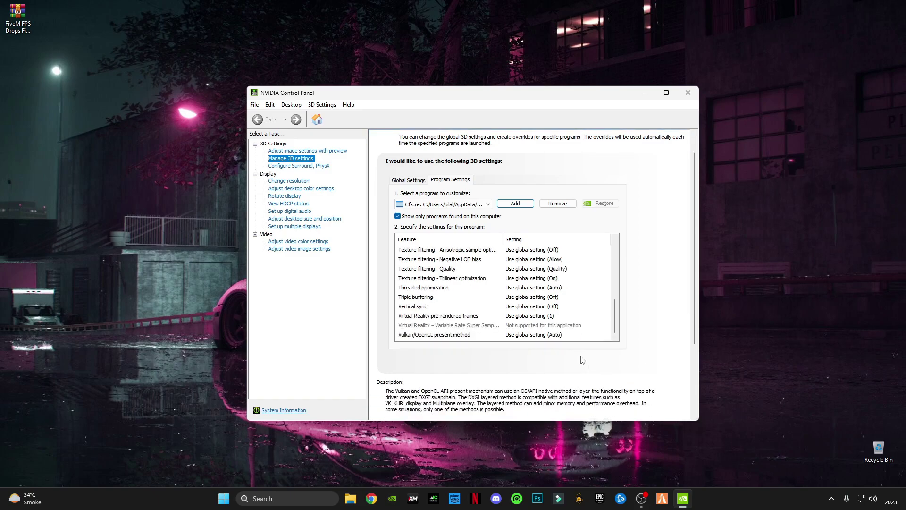
pyautogui.scroll(3, 587, 365)
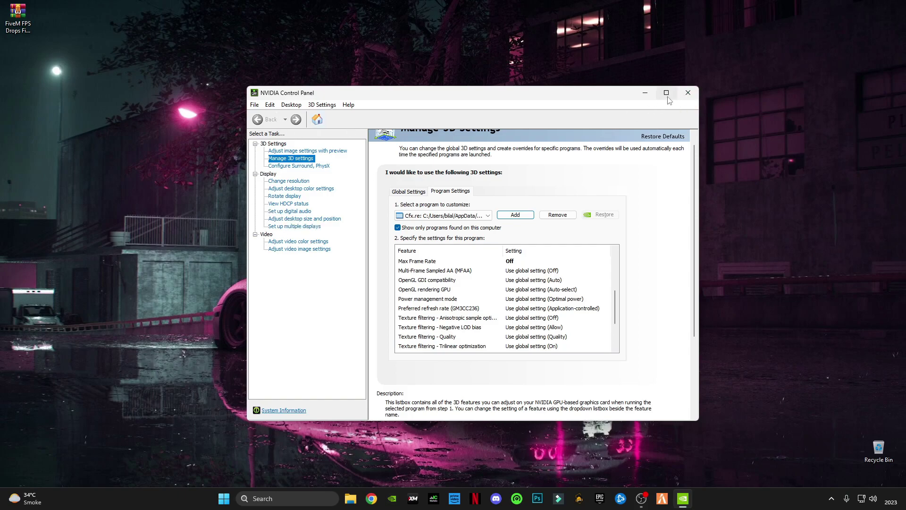
pyautogui.click(687, 94)
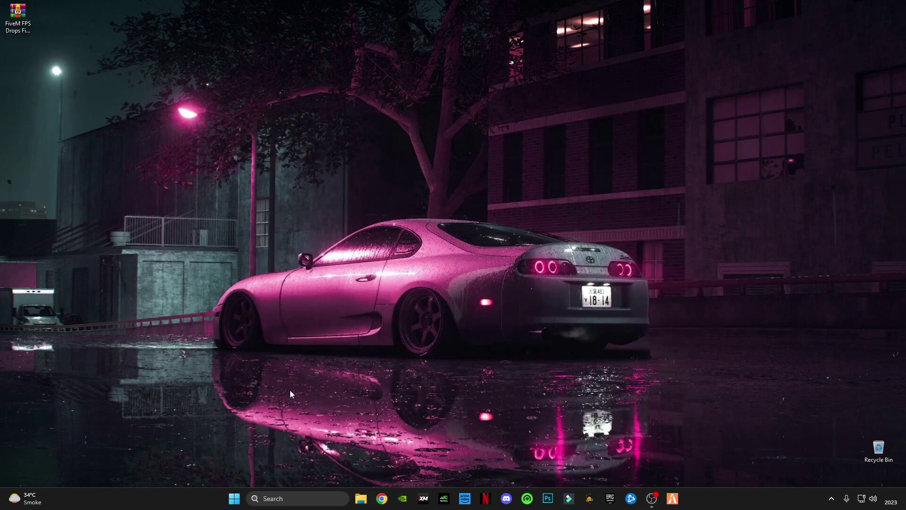
pyautogui.click(361, 498)
pyautogui.click(21, 270)
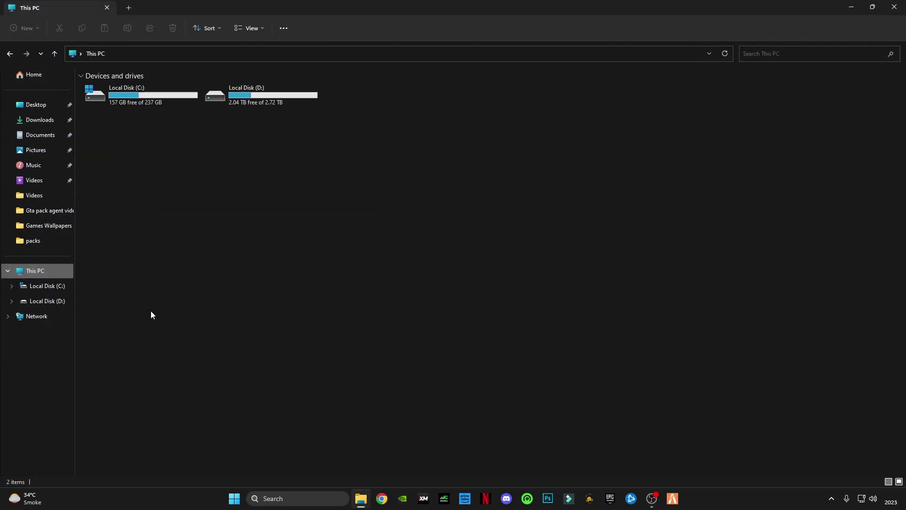
pyautogui.hotkey('alt', 'F4')
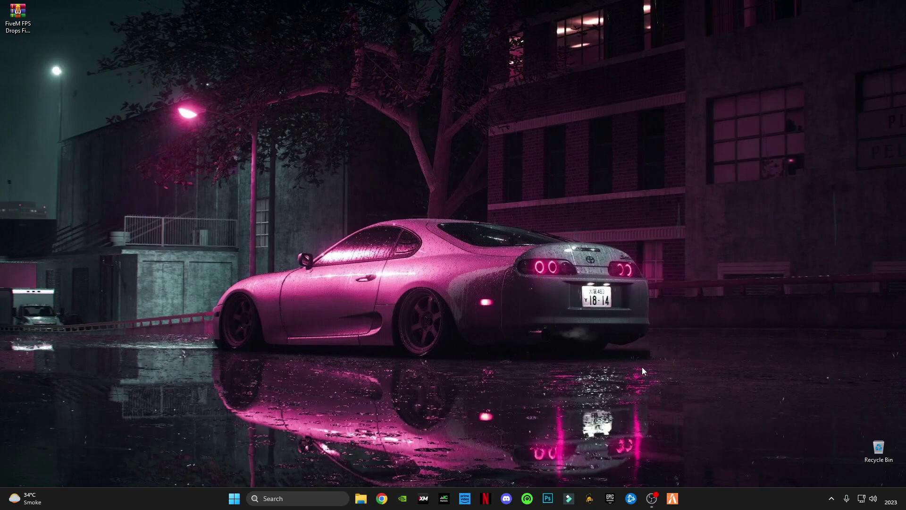
pyautogui.click(306, 497)
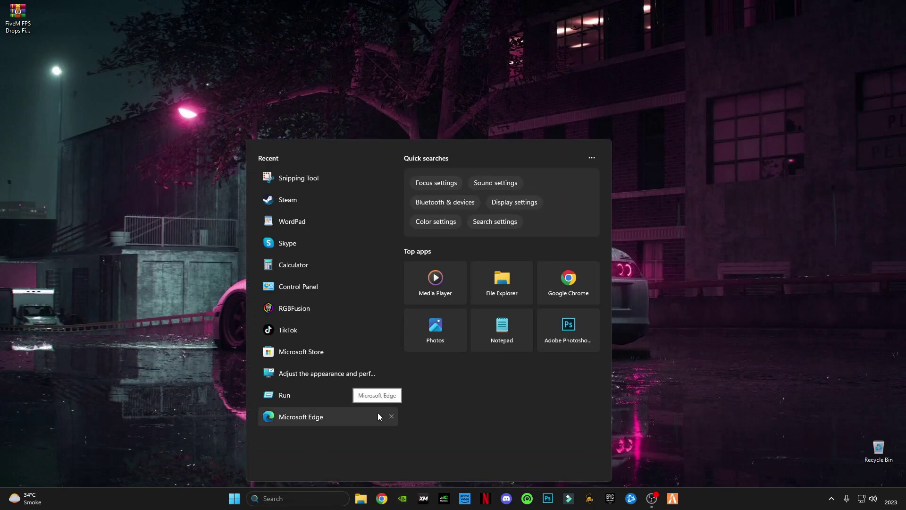
pyautogui.click(191, 386)
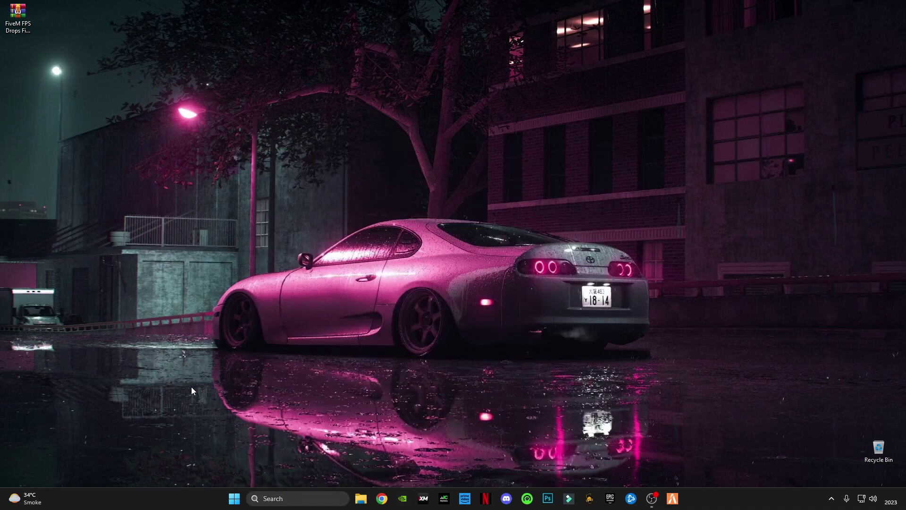
# Open the AppData folder by running appdata and enter its Local folder.
pyautogui.press('super+r')
pyautogui.write('appda')
pyautogui.press('Down')
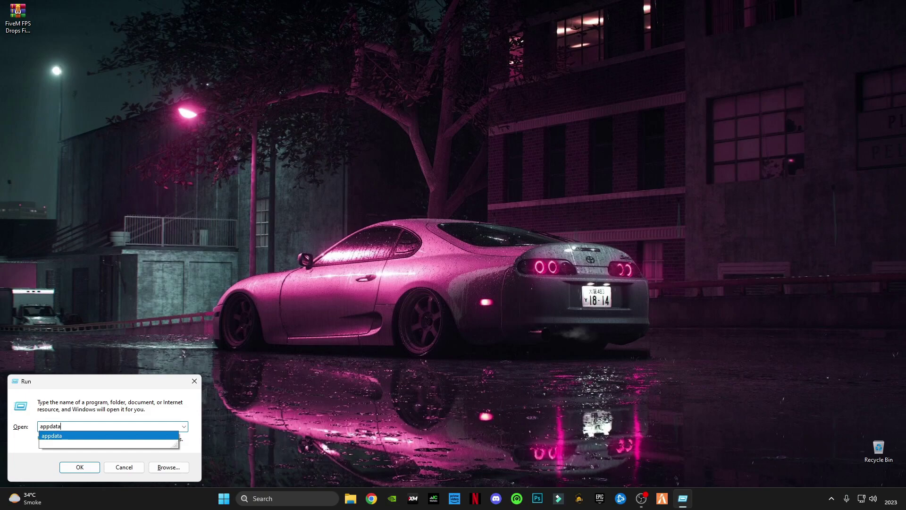
pyautogui.press('Return')
pyautogui.doubleClick(95, 90)
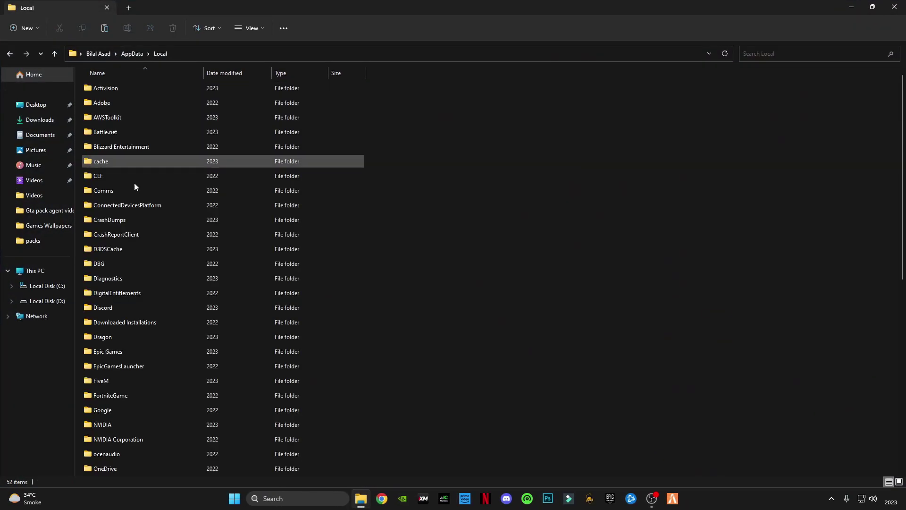
# Navigate through the FiveM and FiveM Application Data folders into the data folder.
pyautogui.click(121, 383)
pyautogui.doubleClick(121, 382)
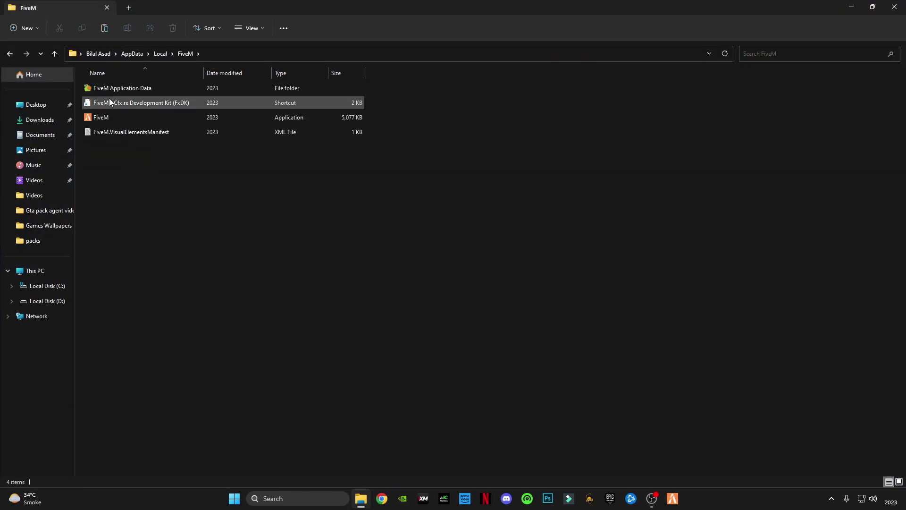
pyautogui.click(139, 88)
pyautogui.doubleClick(145, 88)
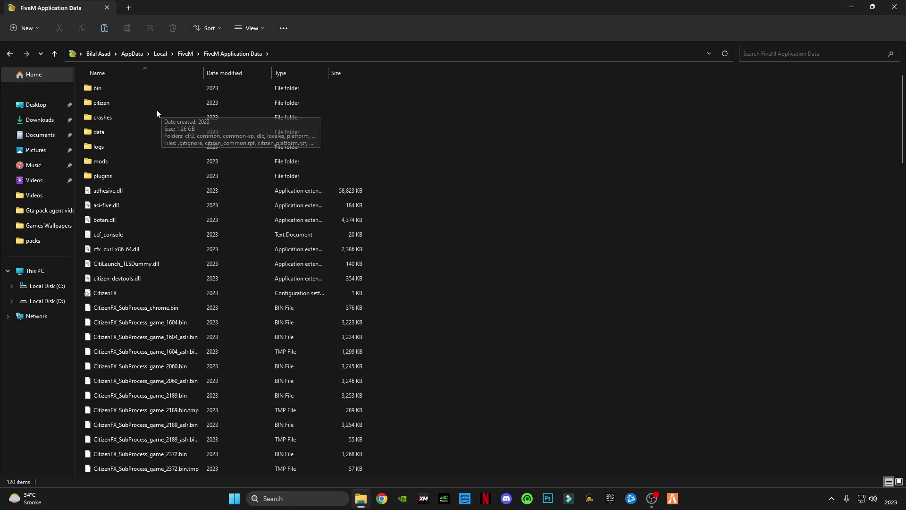
pyautogui.doubleClick(103, 134)
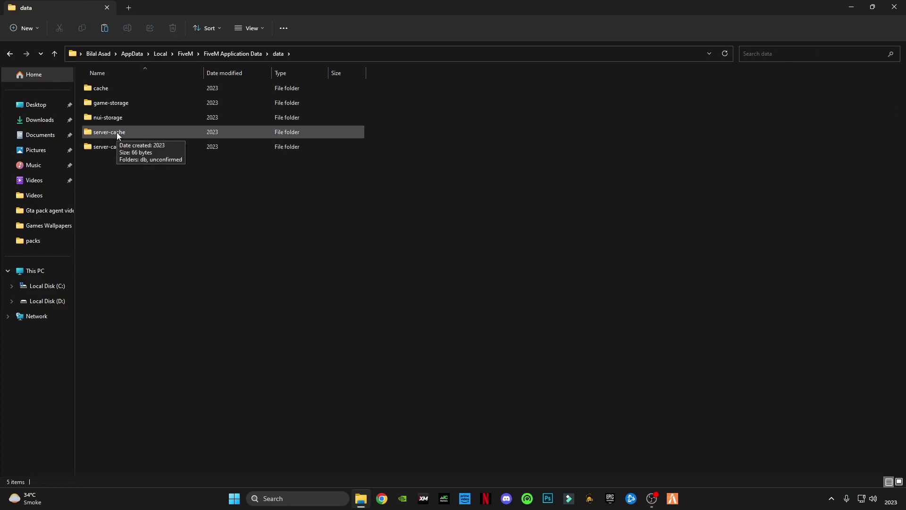
# Move the db and unconfirmed folders inside server-cache to the Recycle Bin and return to the data folder.
pyautogui.rightClick(117, 132)
pyautogui.doubleClick(101, 138)
pyautogui.moveTo(116, 144); pyautogui.dragTo(84, 82)
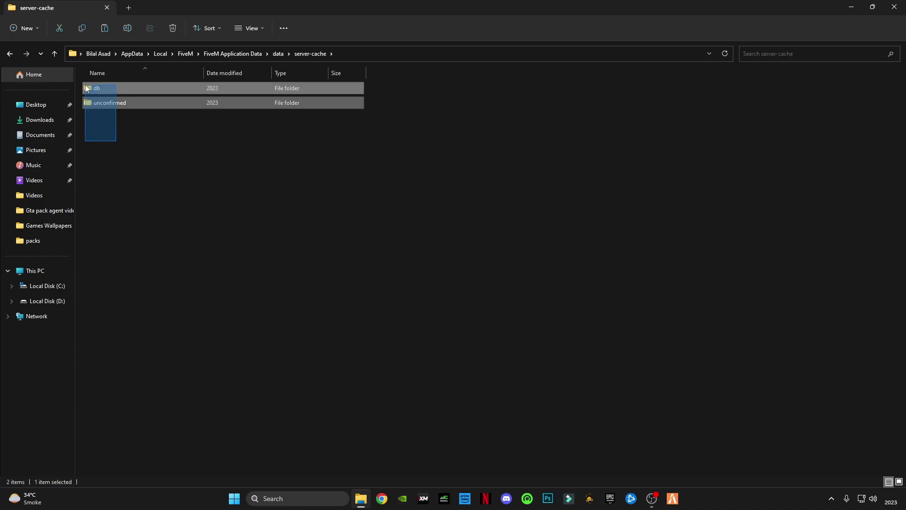
pyautogui.rightClick(104, 86)
pyautogui.click(188, 97)
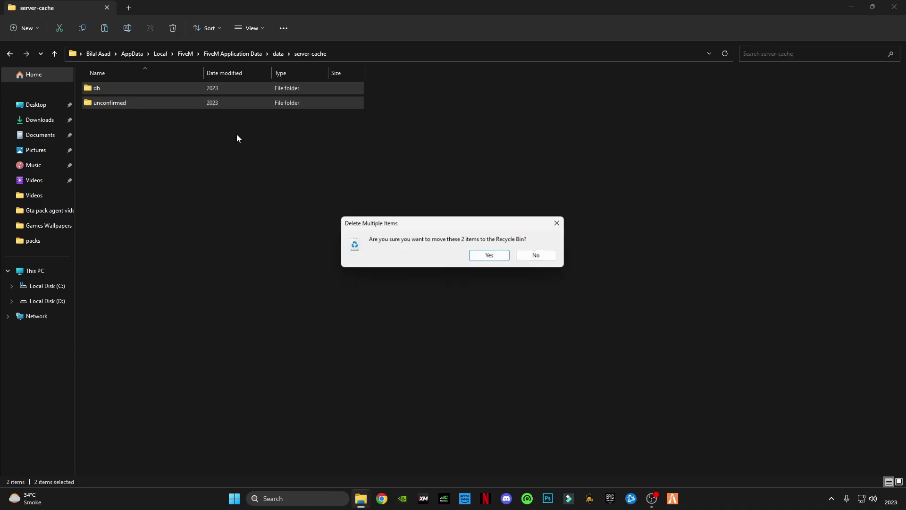
pyautogui.click(496, 256)
pyautogui.click(9, 53)
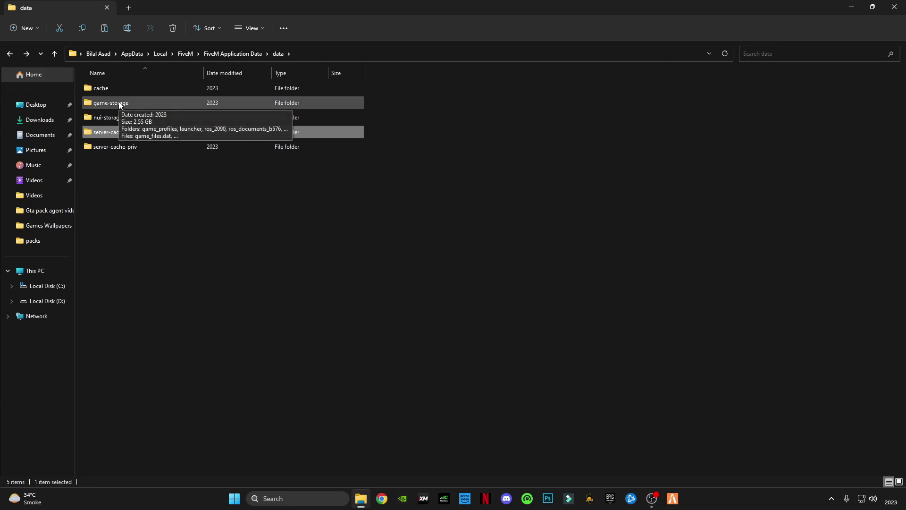
# Move all loose files in the cache folder to the Recycle Bin, keeping servers and subprocess, and return to the data folder.
pyautogui.doubleClick(100, 90)
pyautogui.moveTo(151, 248); pyautogui.dragTo(98, 112)
pyautogui.moveTo(99, 114); pyautogui.dragTo(100, 114)
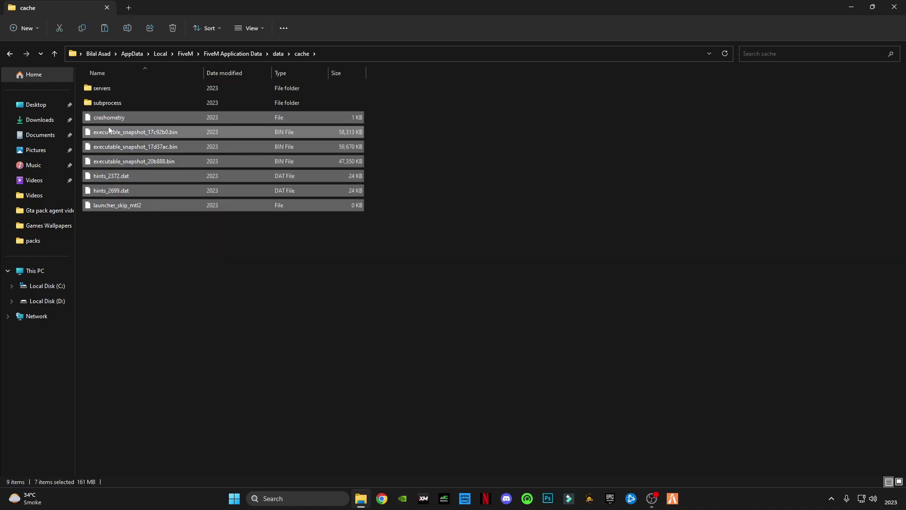
pyautogui.rightClick(110, 121)
pyautogui.click(198, 132)
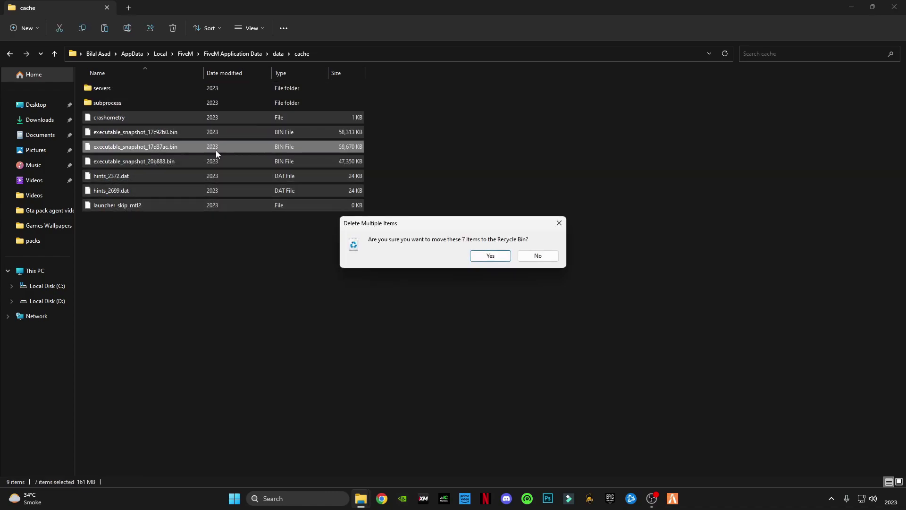
pyautogui.click(489, 257)
pyautogui.click(10, 54)
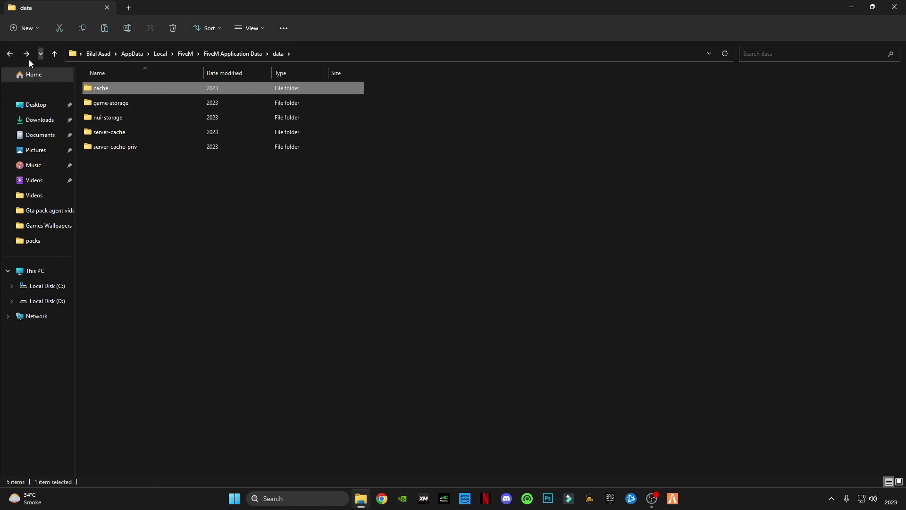
# Go back to the FiveM Application Data folder and minimize its window to reach the desktop.
pyautogui.click(10, 53)
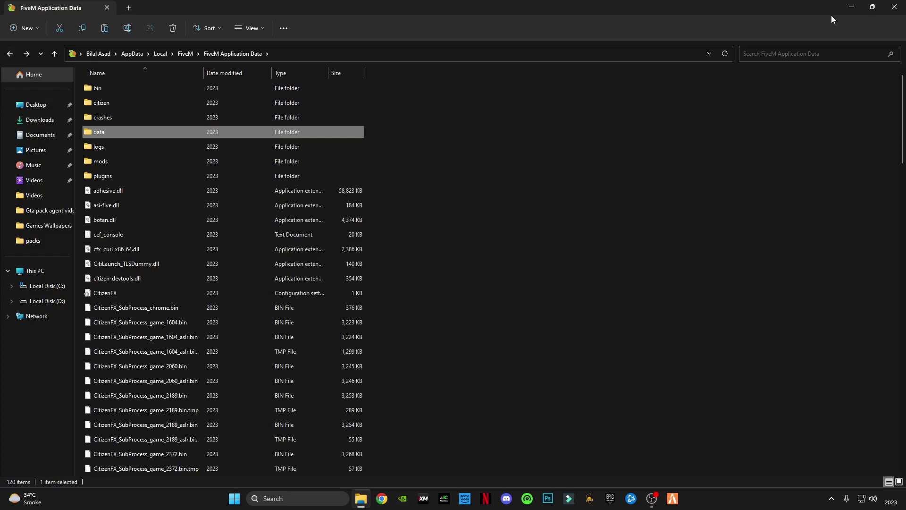
pyautogui.click(873, 7)
pyautogui.click(669, 105)
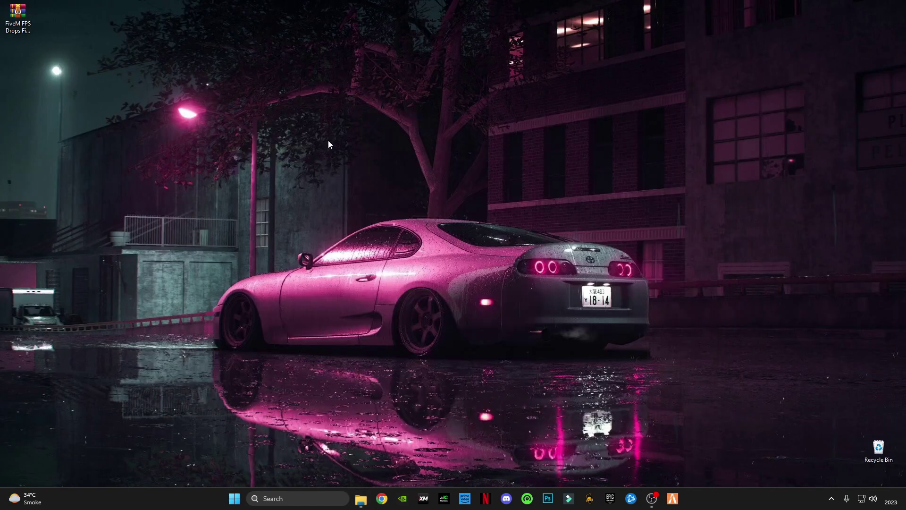
pyautogui.click(14, 28)
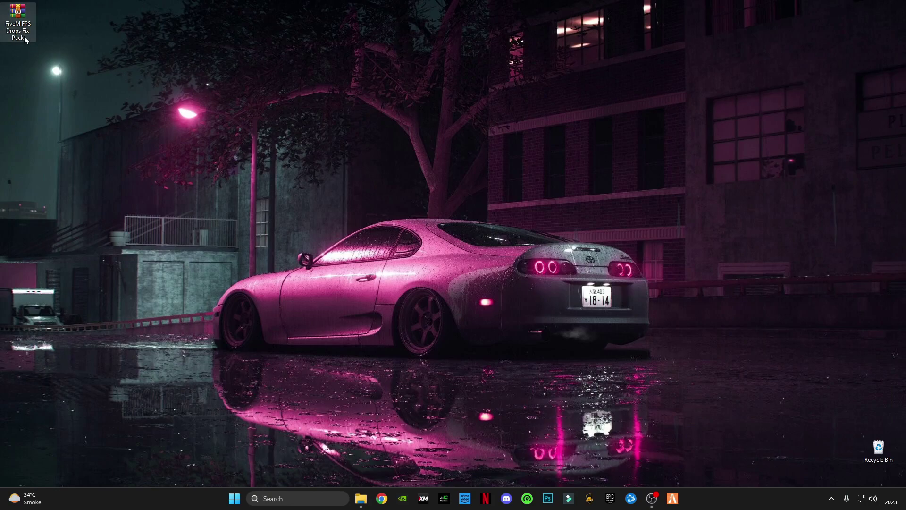
pyautogui.doubleClick(15, 21)
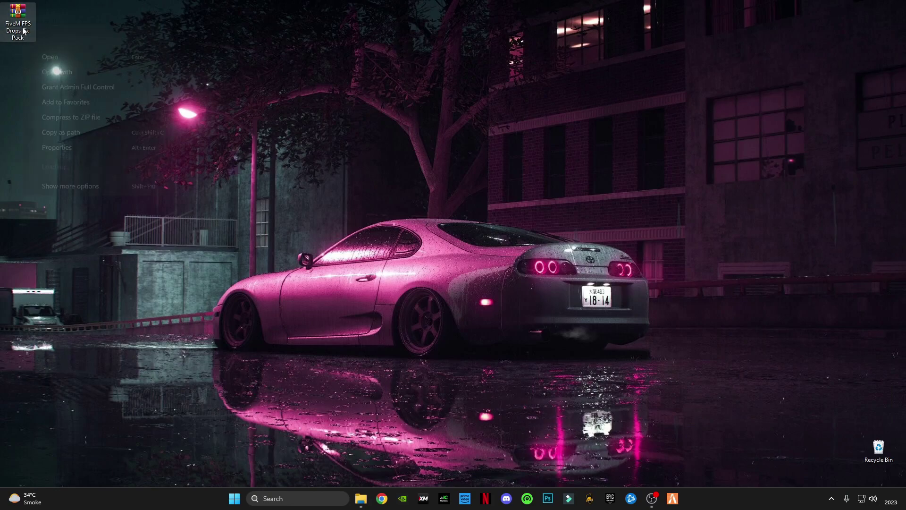
pyautogui.rightClick(21, 25)
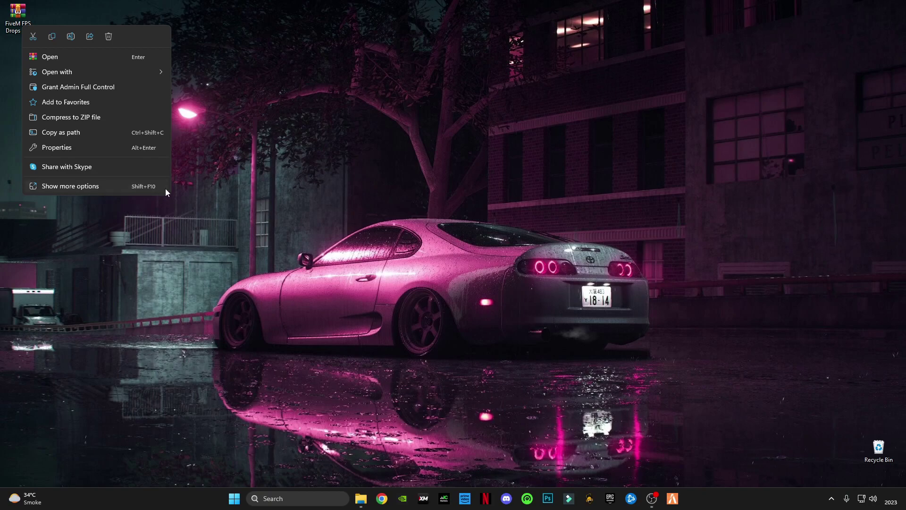
pyautogui.click(200, 191)
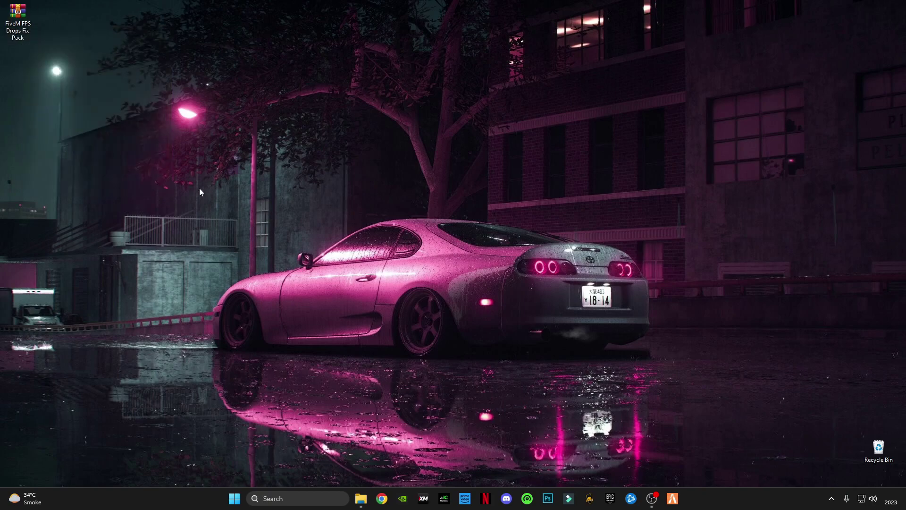
# Extract the FiveM FPS Drops Fix Pack archive onto the desktop, then open the extracted folder and select GTA5 In-game Settings.
pyautogui.rightClick(26, 33)
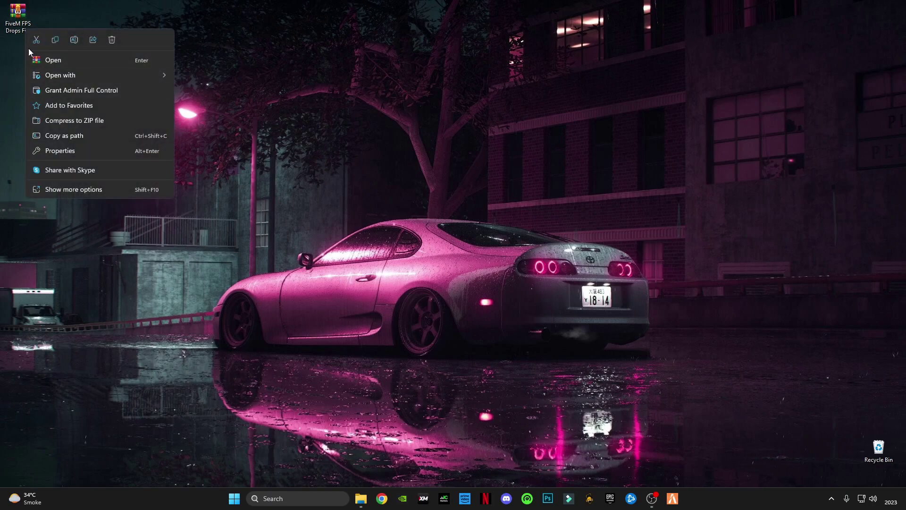
pyautogui.click(68, 191)
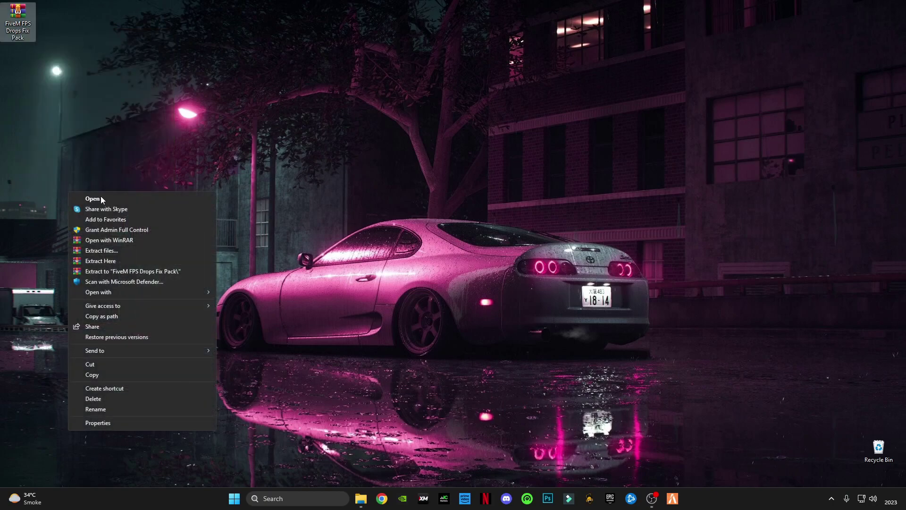
pyautogui.click(112, 261)
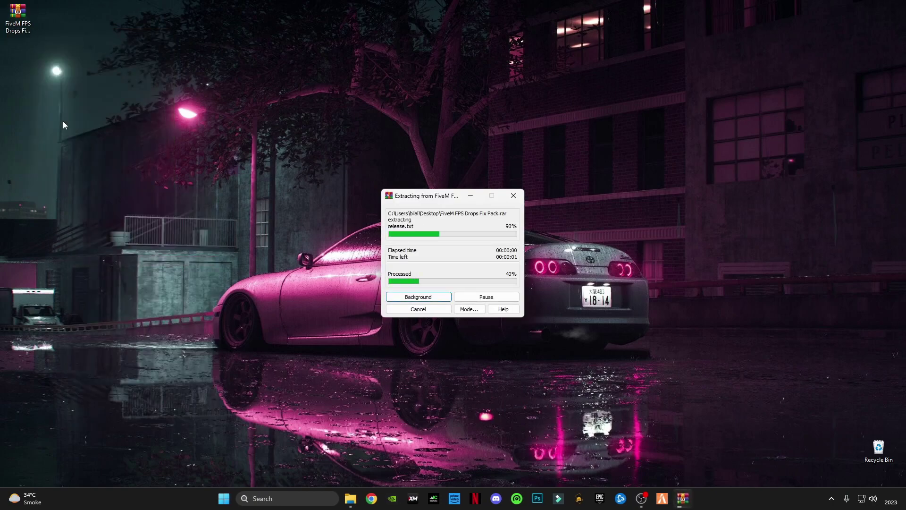
pyautogui.doubleClick(18, 52)
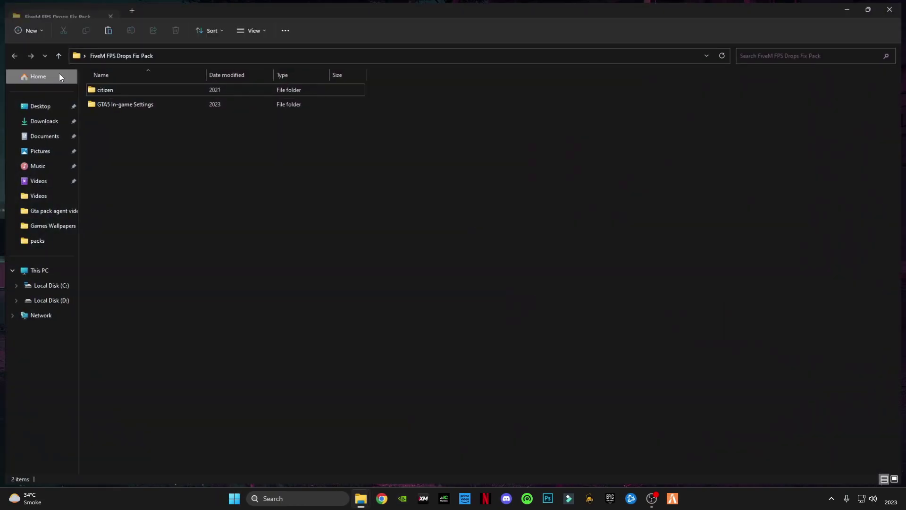
pyautogui.click(127, 103)
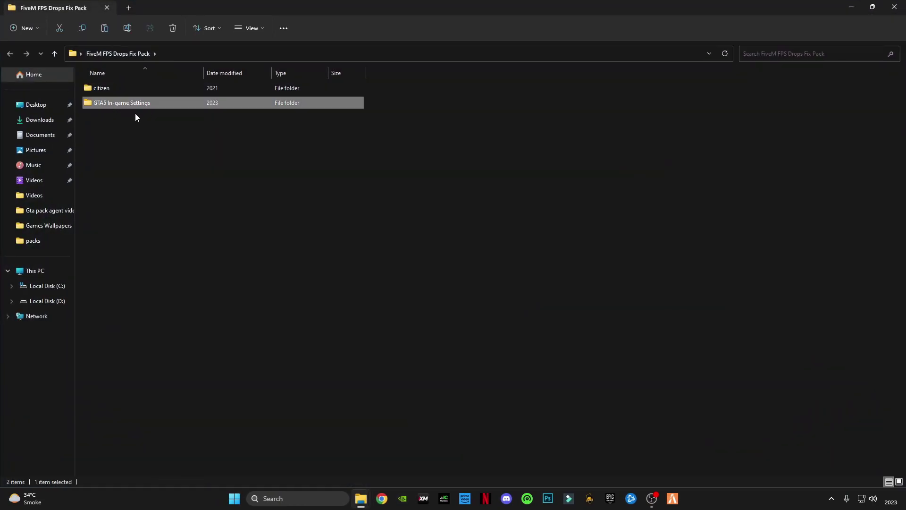
# Delete the citizen folder from FiveM Application Data, move the fix pack's citizen folder there in its place, and close that window.
pyautogui.click(97, 88)
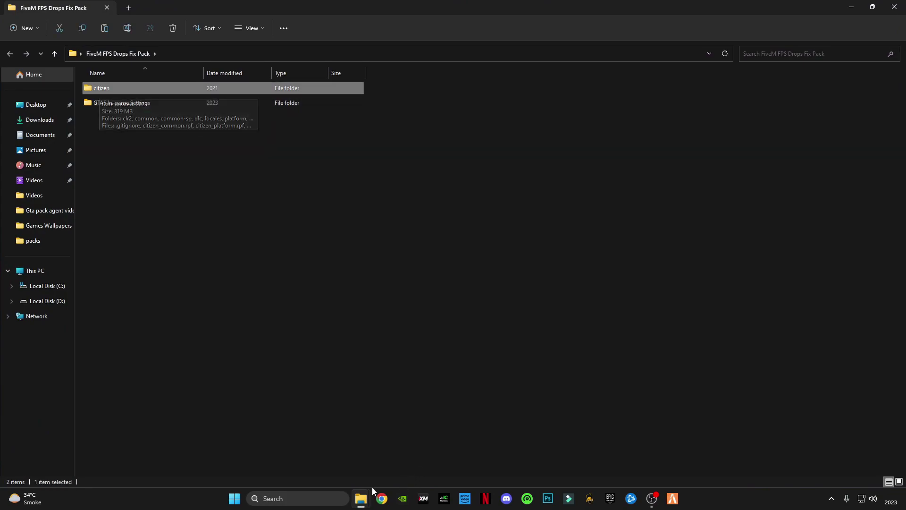
pyautogui.moveTo(361, 496)
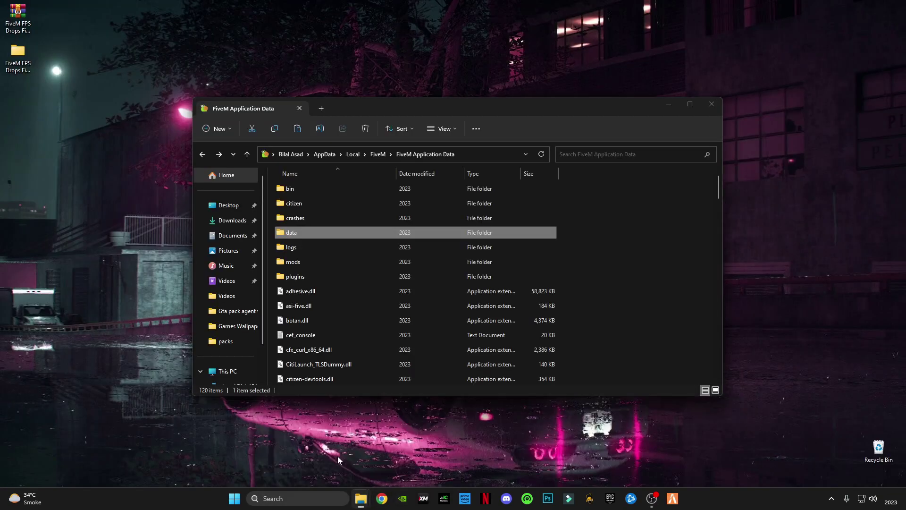
pyautogui.click(338, 460)
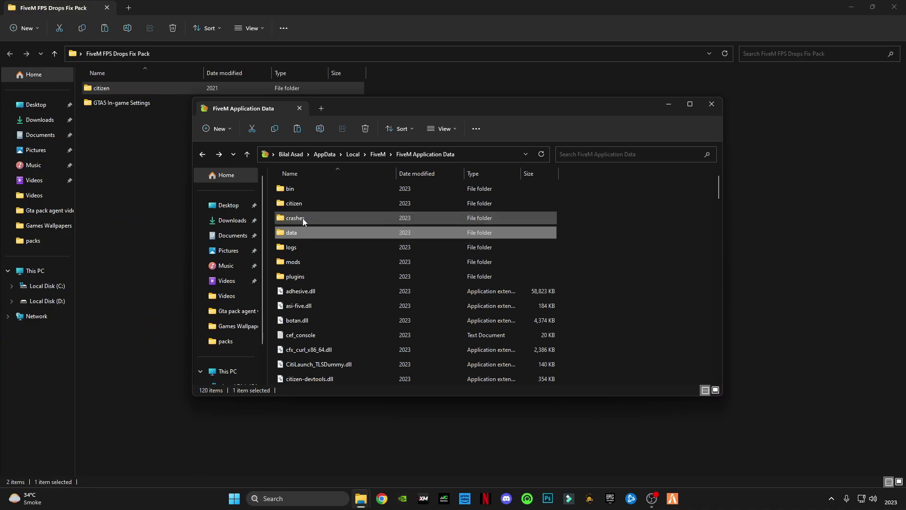
pyautogui.rightClick(301, 207)
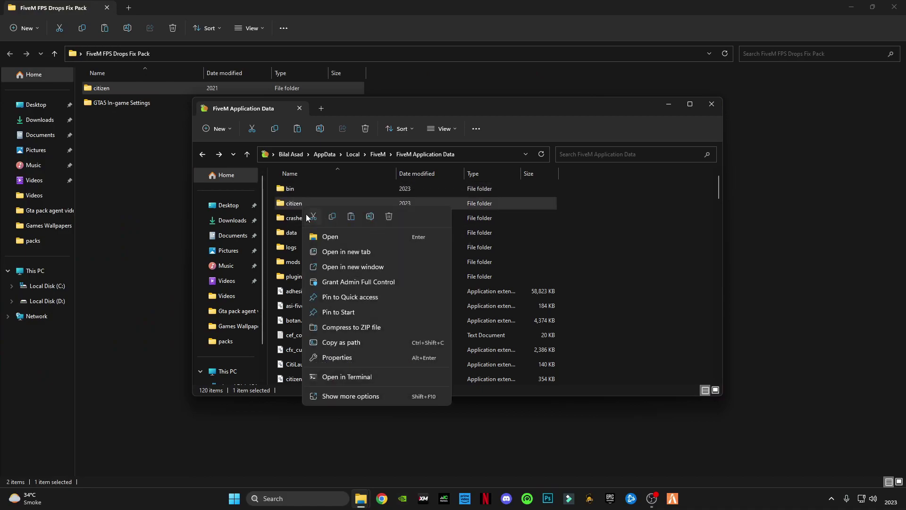
pyautogui.click(381, 217)
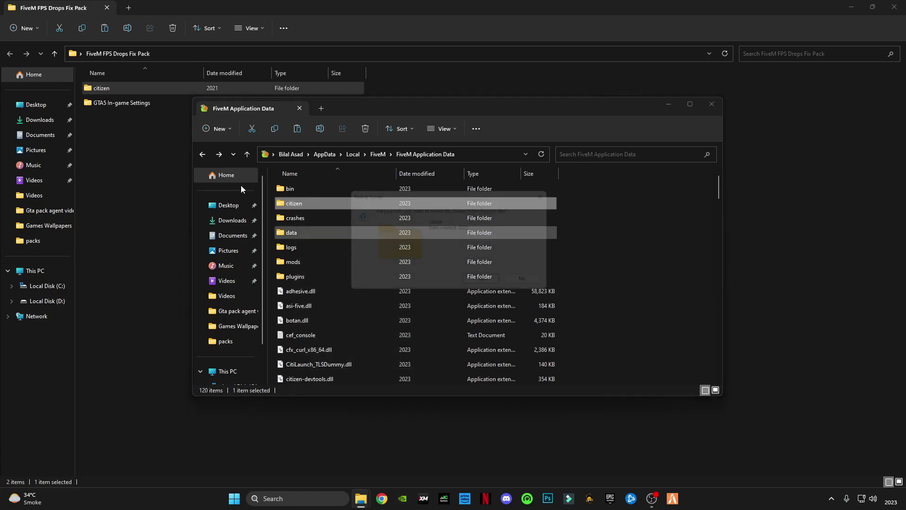
pyautogui.click(491, 286)
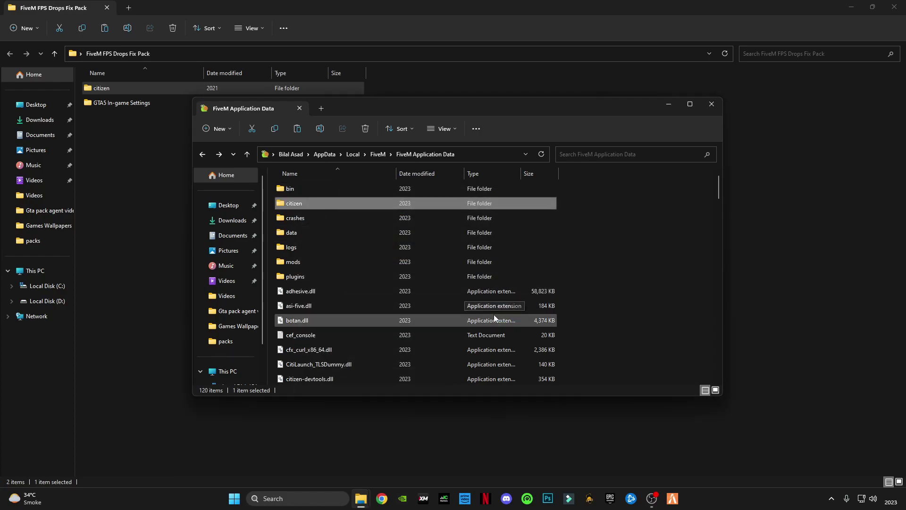
pyautogui.moveTo(99, 95); pyautogui.dragTo(625, 287)
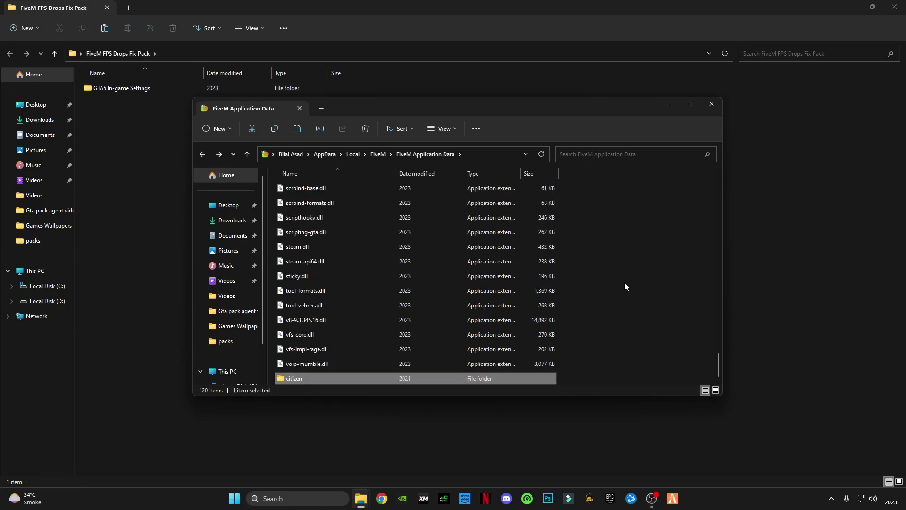
pyautogui.click(714, 106)
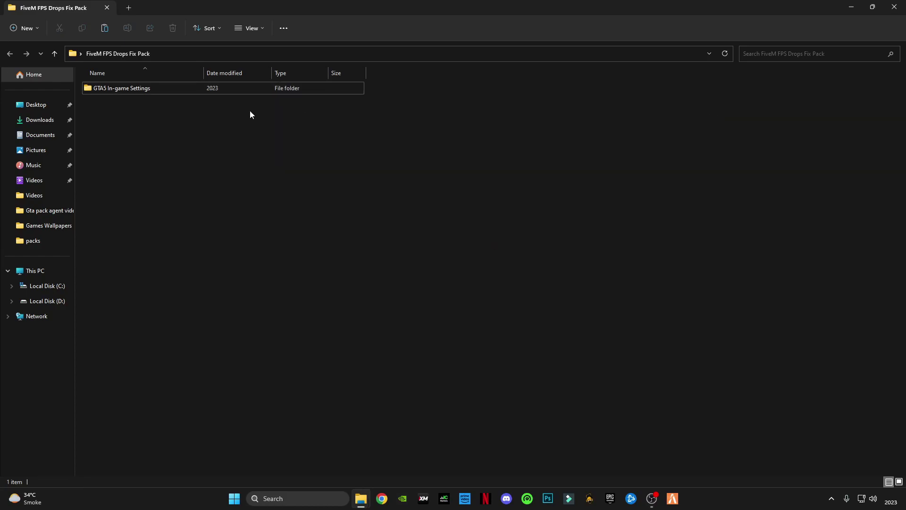
# Copy the settings XML file from the fix pack's GTA5 In-game Settings folder and close the window.
pyautogui.doubleClick(120, 90)
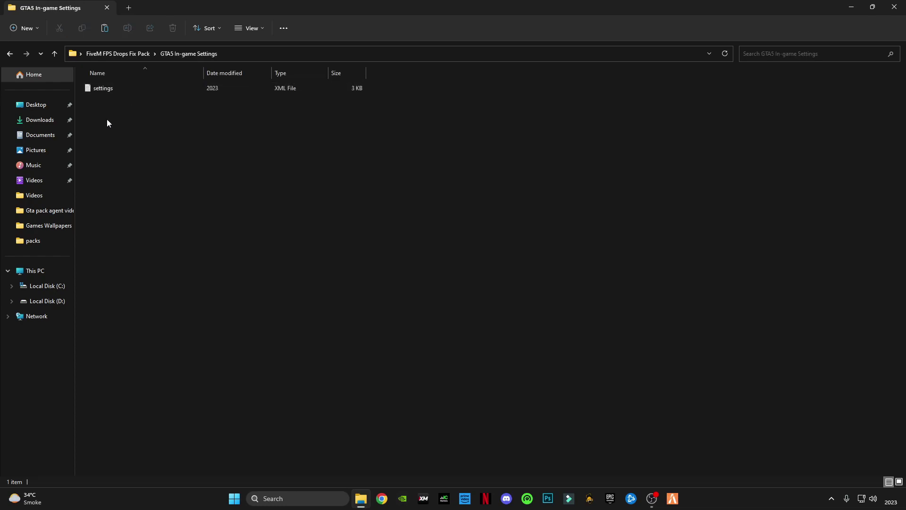
pyautogui.rightClick(104, 87)
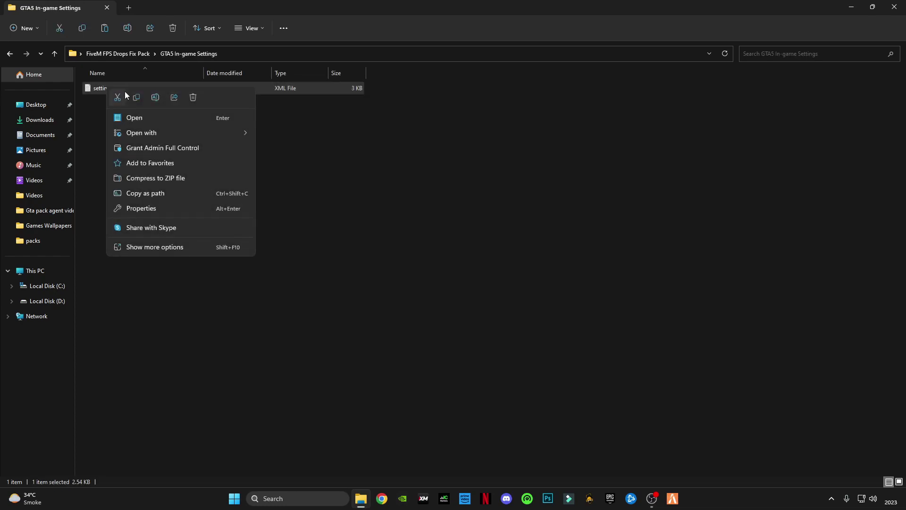
pyautogui.click(137, 95)
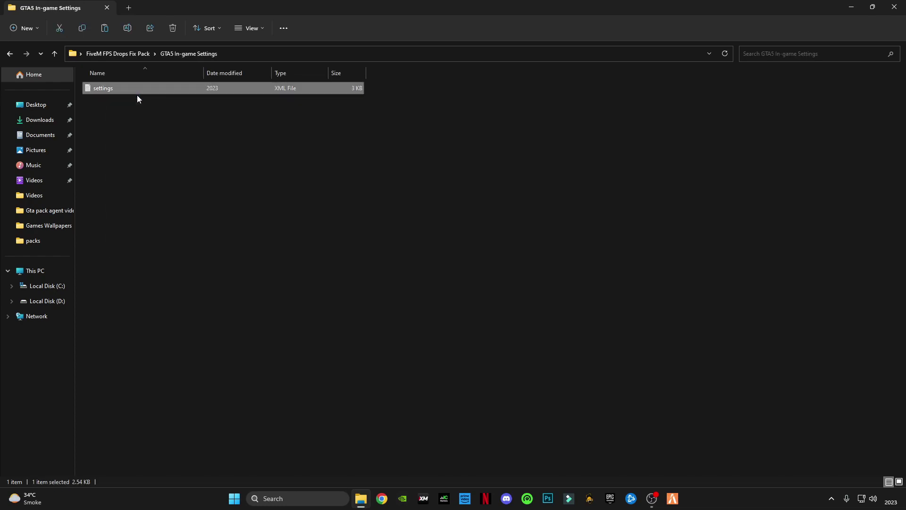
pyautogui.click(893, 7)
# Paste the copied settings file into the GTA V folder under Documents, Rockstar Games, replacing the existing file, and close the window.
pyautogui.click(361, 498)
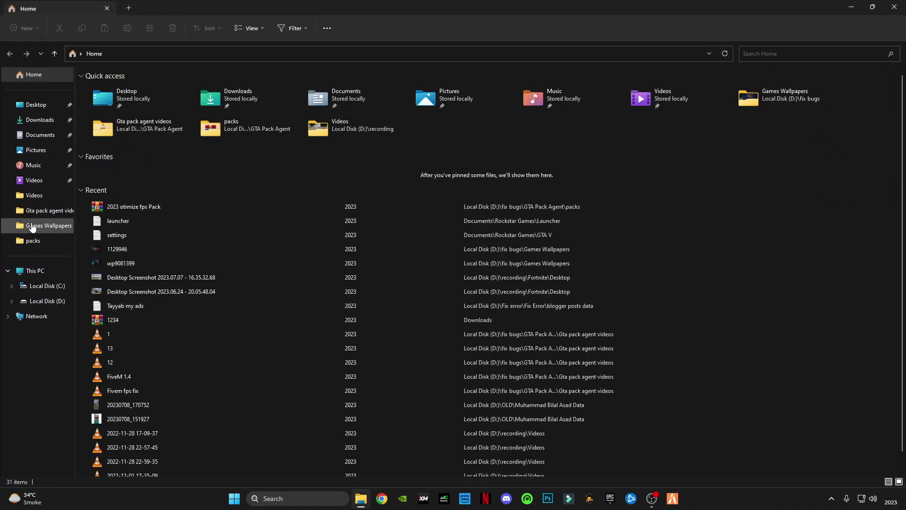
pyautogui.click(32, 136)
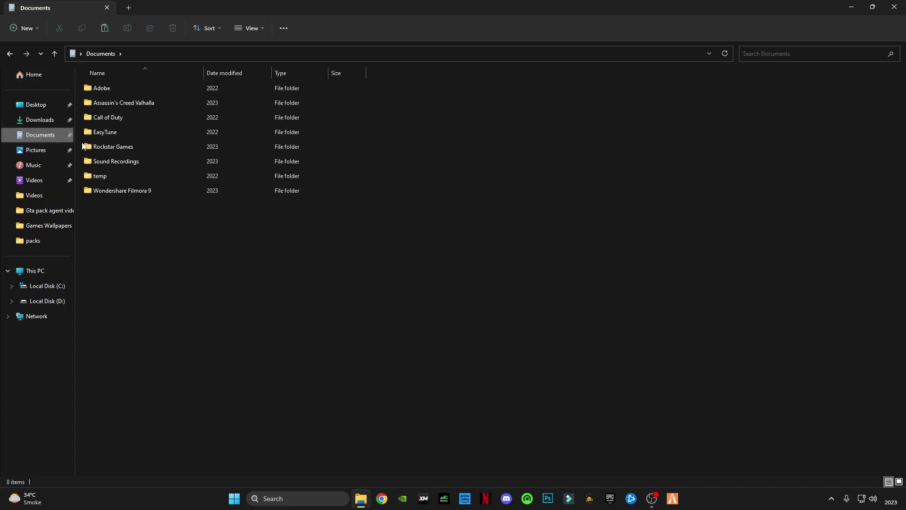
pyautogui.doubleClick(121, 147)
pyautogui.doubleClick(106, 89)
pyautogui.rightClick(259, 208)
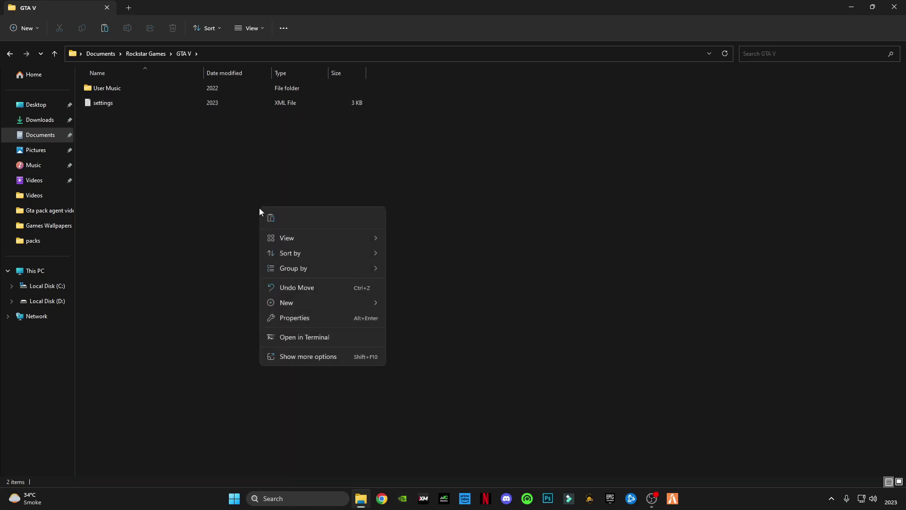
pyautogui.click(338, 356)
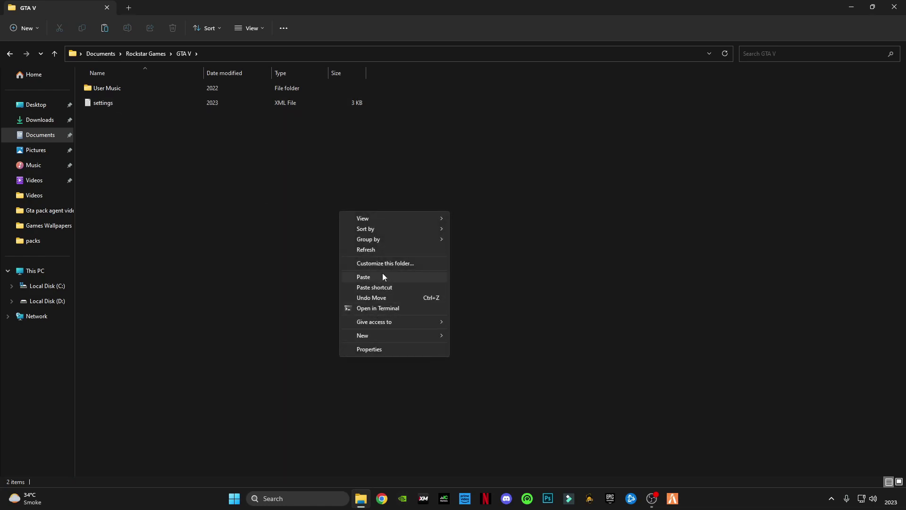
pyautogui.click(372, 277)
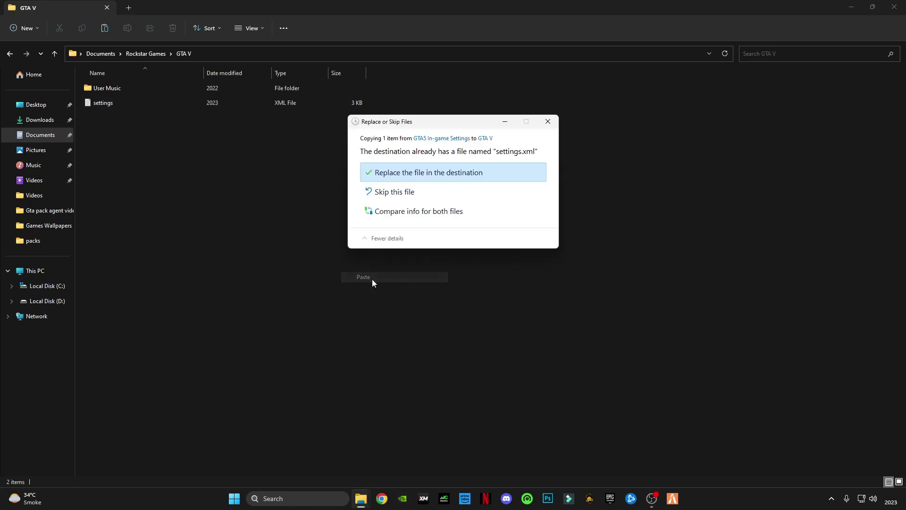
pyautogui.click(400, 178)
pyautogui.click(178, 191)
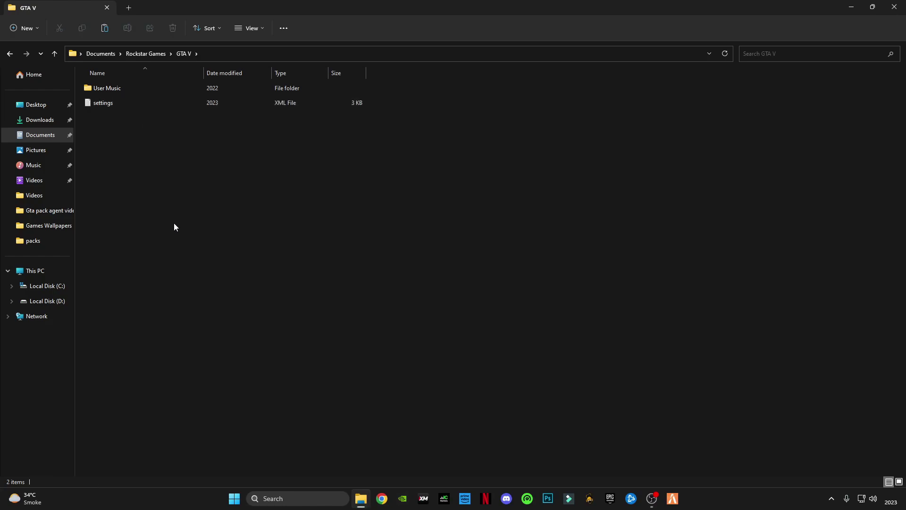
pyautogui.click(895, 6)
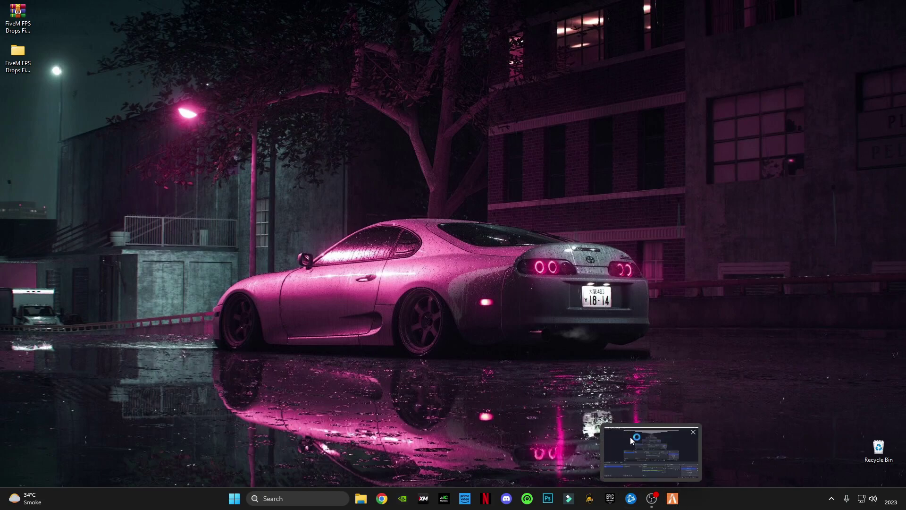
pyautogui.click(633, 432)
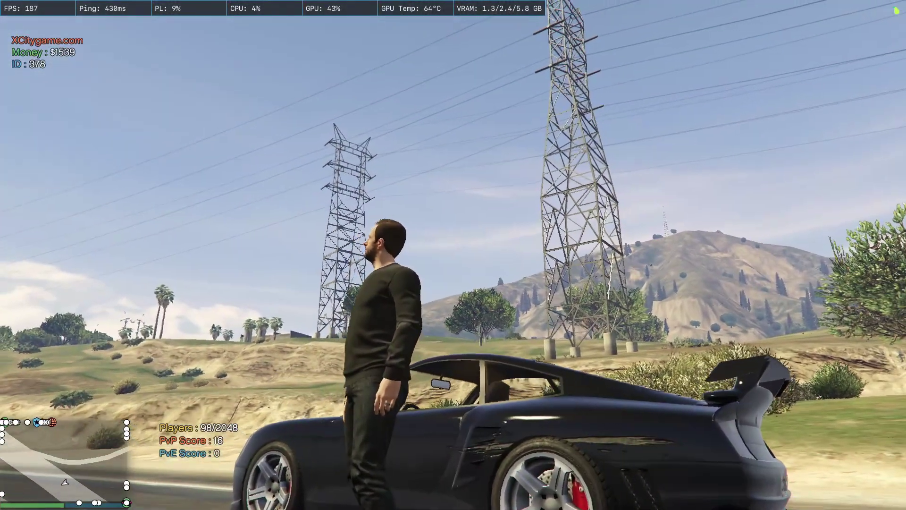
pyautogui.press('w')
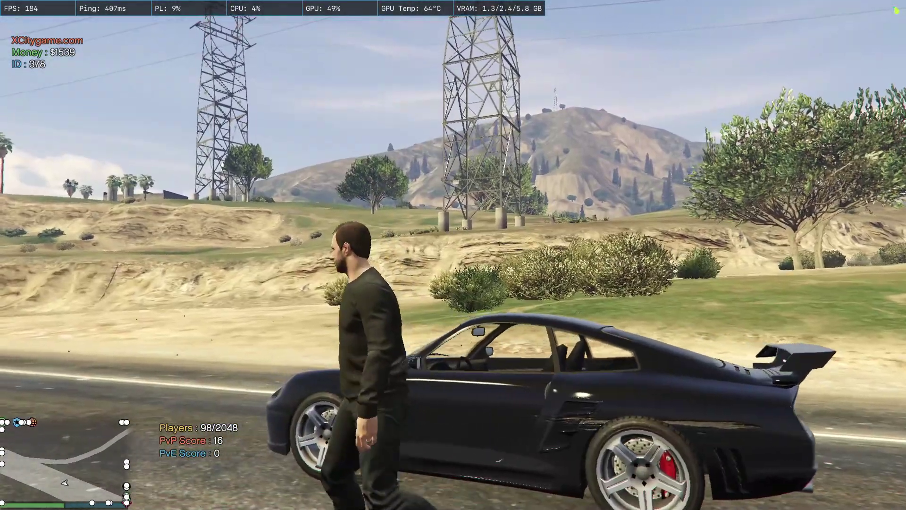
pyautogui.press('s')
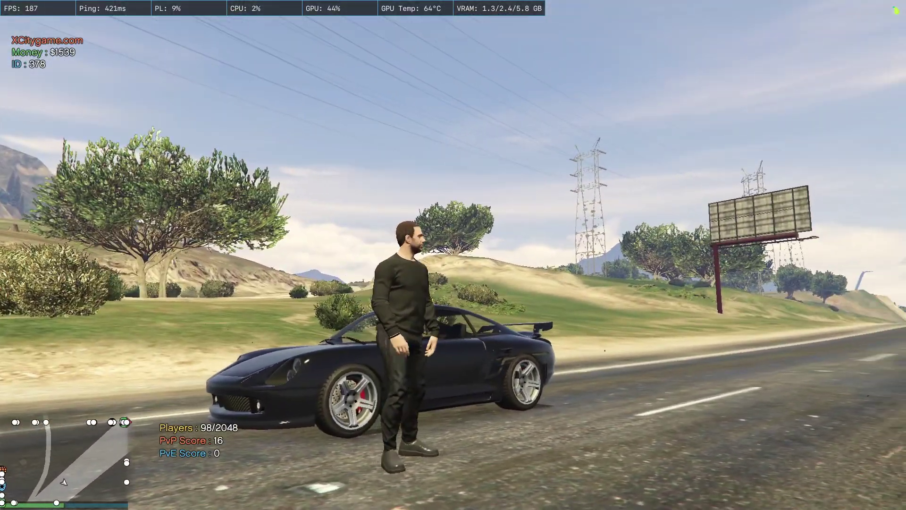
# Open the FiveM in-game settings and examine the Advanced Graphics options from Screen Type down to Restore Defaults.
pyautogui.press('Escape')
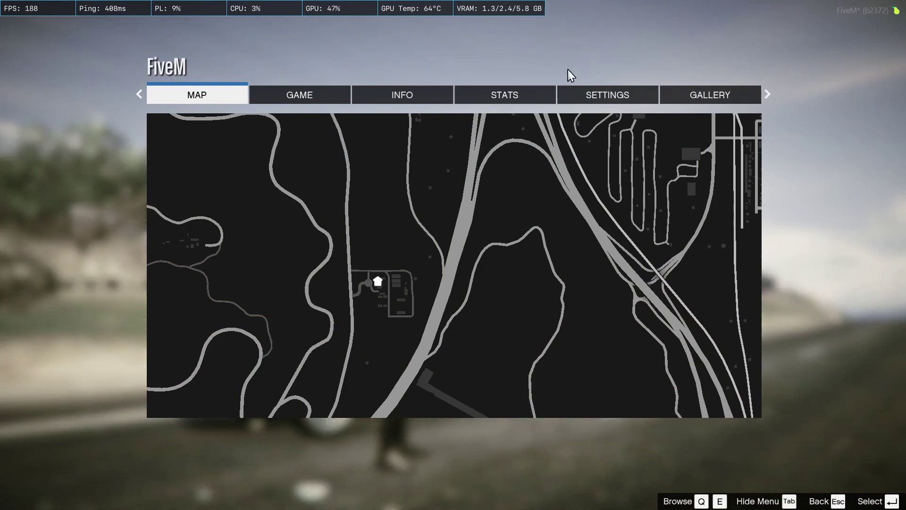
pyautogui.click(602, 96)
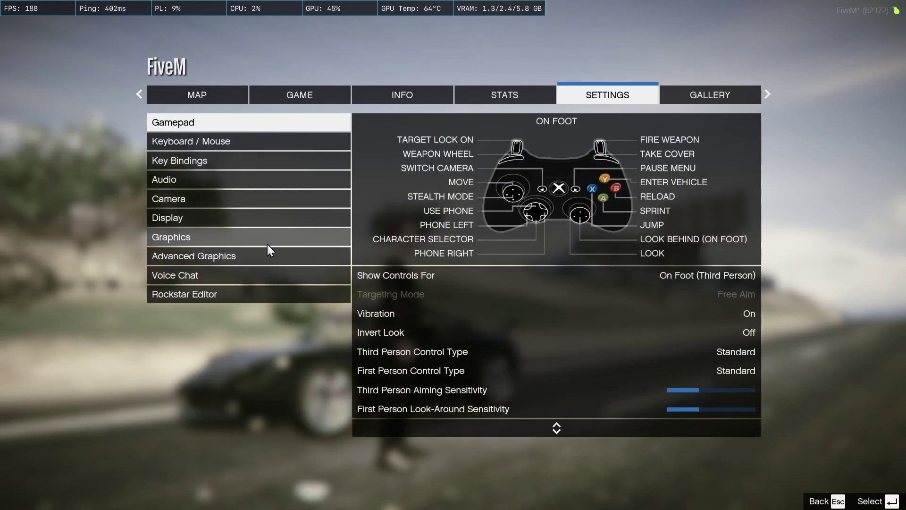
pyautogui.click(261, 250)
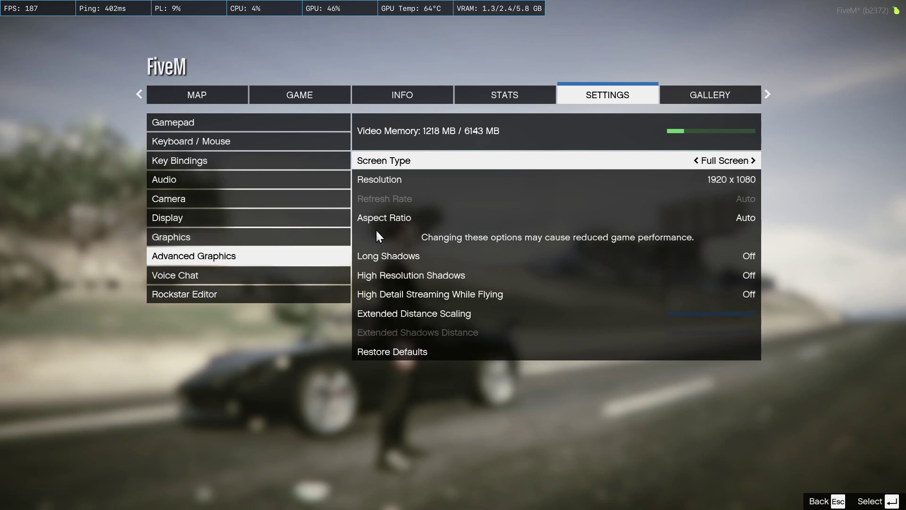
pyautogui.click(304, 260)
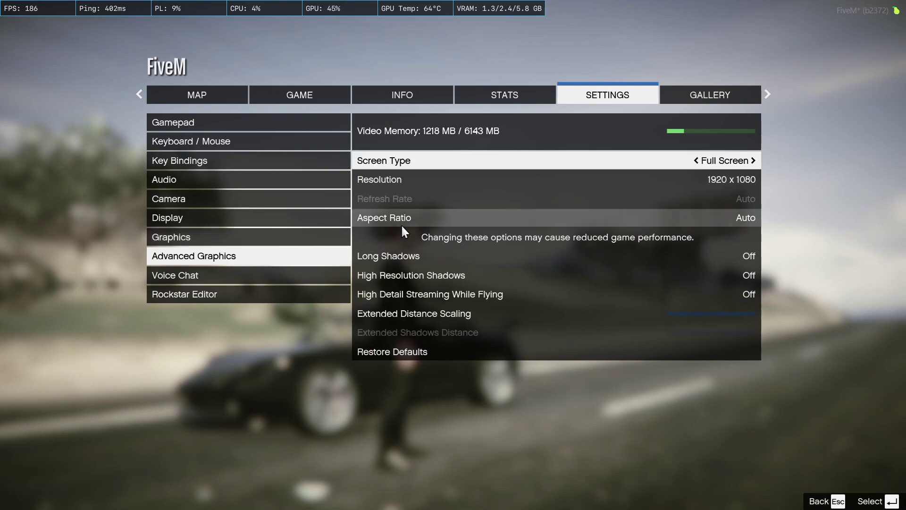
pyautogui.click(514, 179)
pyautogui.press('Down')
pyautogui.press('Down')
pyautogui.press('Down')
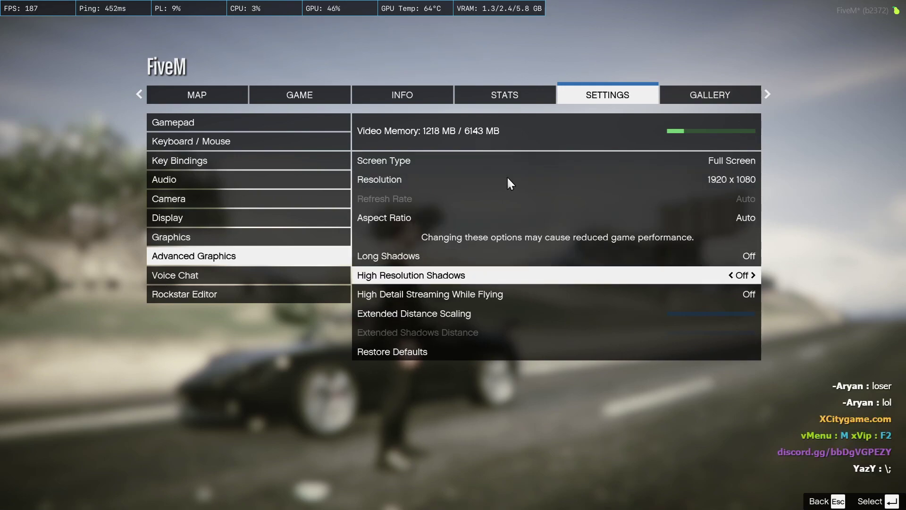
pyautogui.press('Down')
pyautogui.press('Down')
pyautogui.press('Down')
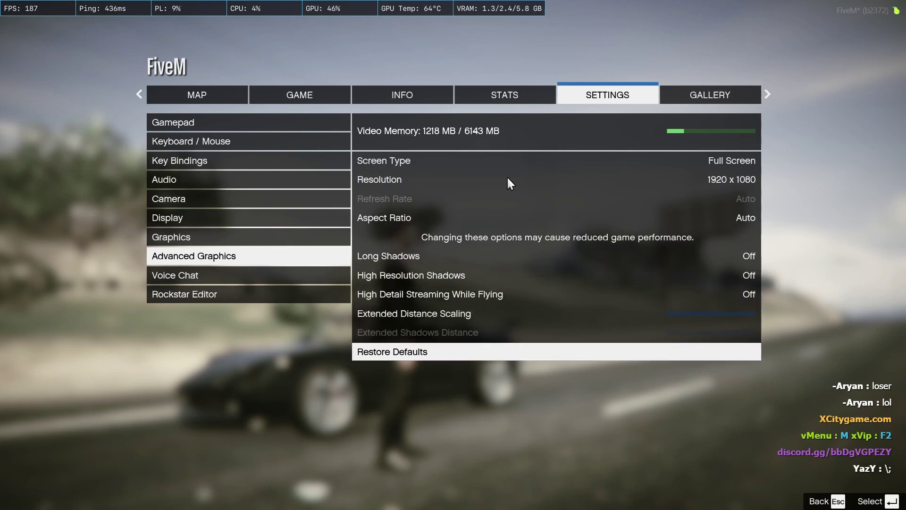
pyautogui.press('Down')
# Examine the whole list of in-game Graphics options, including anti-aliasing, VSync, texture, shadow and ambient occlusion settings, and return to the game.
pyautogui.click(213, 240)
pyautogui.press('Down')
pyautogui.press('Down')
pyautogui.press('Down')
pyautogui.press('Down')
pyautogui.press('Down')
pyautogui.press('Down')
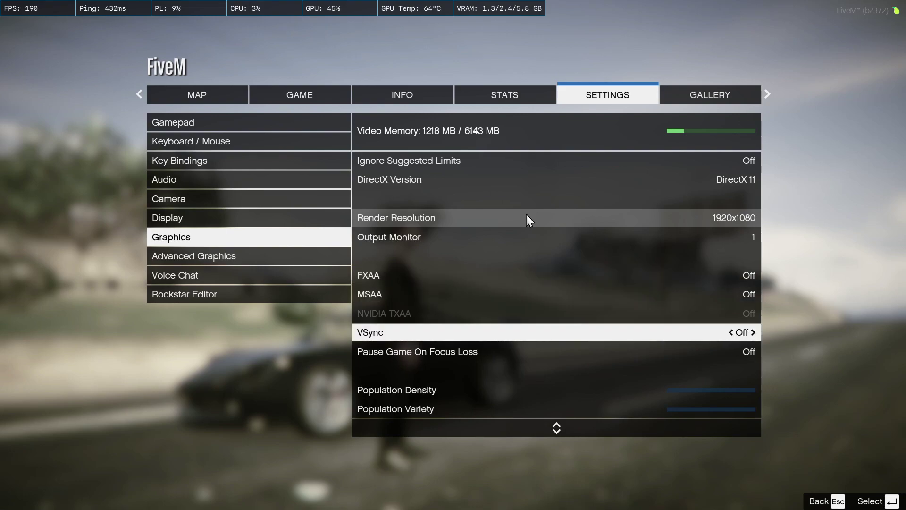
pyautogui.press('Down')
pyautogui.press('Down')
pyautogui.press('Down')
pyautogui.press('Down')
pyautogui.press('Down')
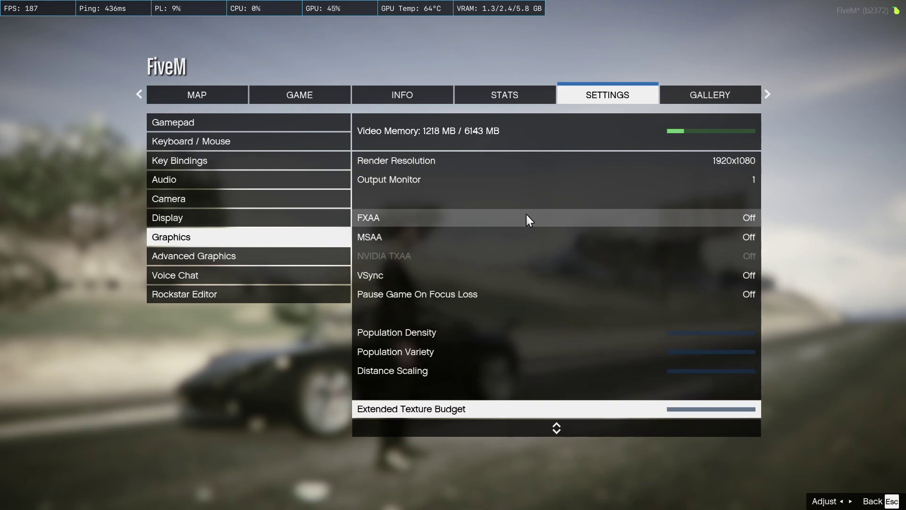
pyautogui.press('Down')
pyautogui.press('Down')
pyautogui.press('Down')
pyautogui.press('Down')
pyautogui.press('Down')
pyautogui.press('Down')
pyautogui.press('Down')
pyautogui.press('Down')
pyautogui.press('Down')
pyautogui.press('Down')
pyautogui.press('Down')
pyautogui.press('Down')
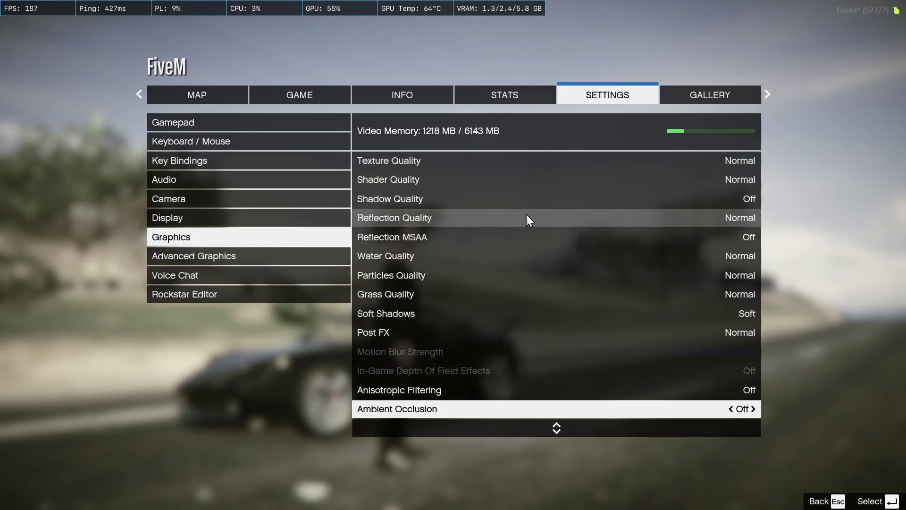
pyautogui.press('Down')
pyautogui.press('Down')
pyautogui.press('Down')
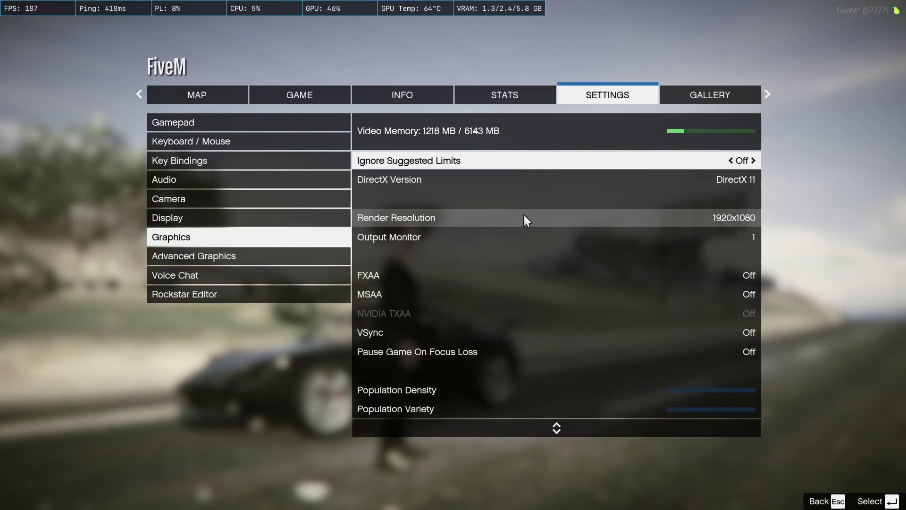
pyautogui.press('Escape')
pyautogui.press('Escape')
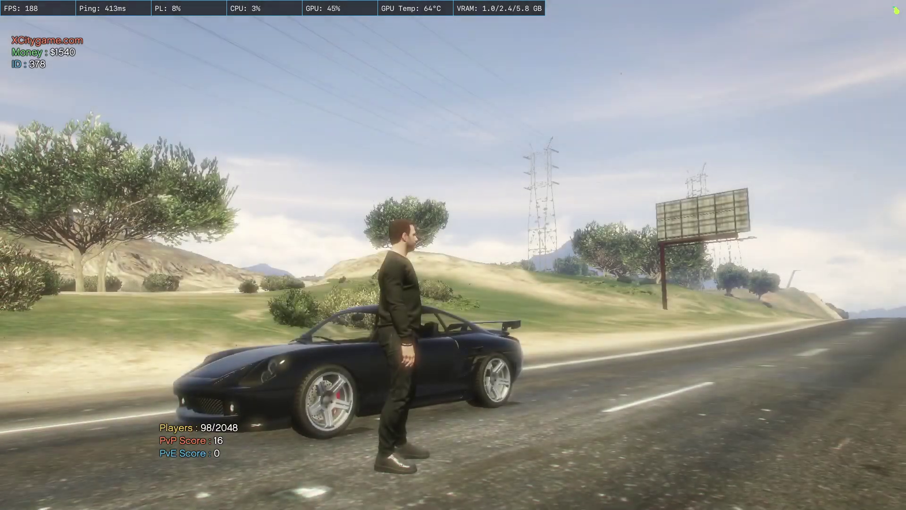
pyautogui.press('f')
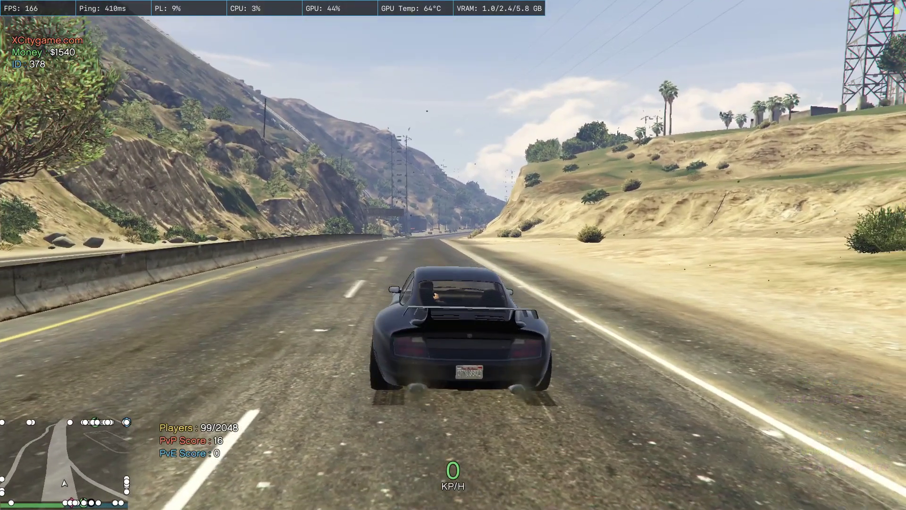
pyautogui.press('w')
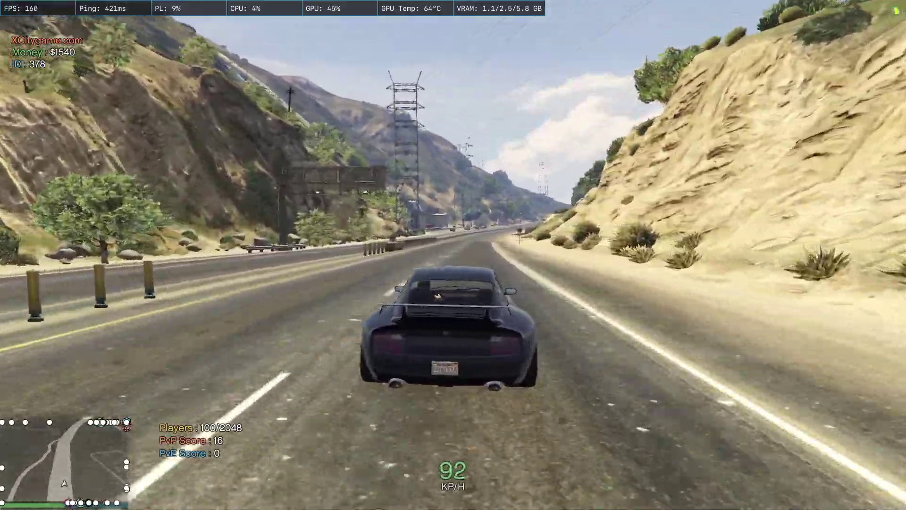
pyautogui.press('w')
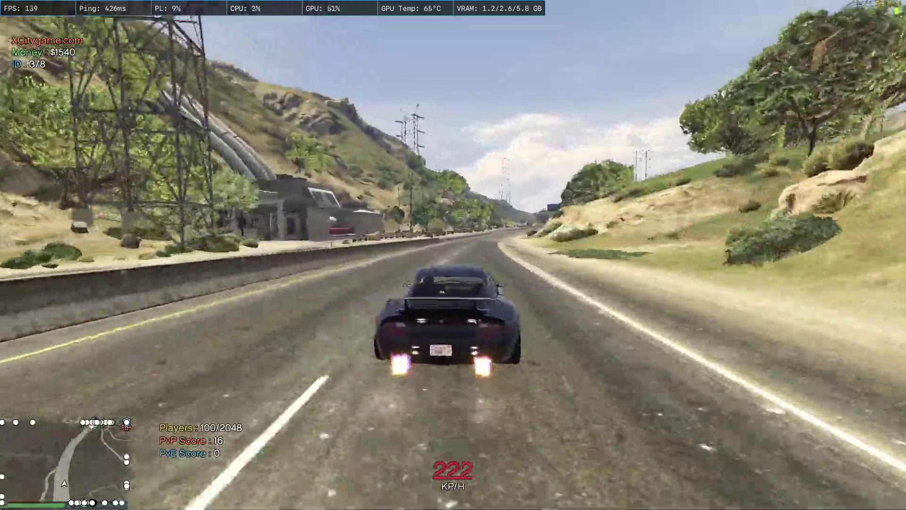
pyautogui.press('w')
pyautogui.press('w')
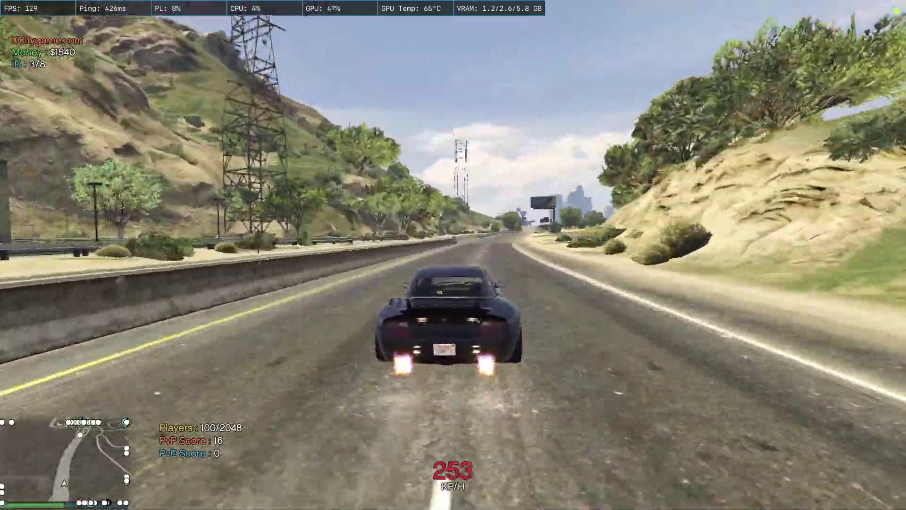